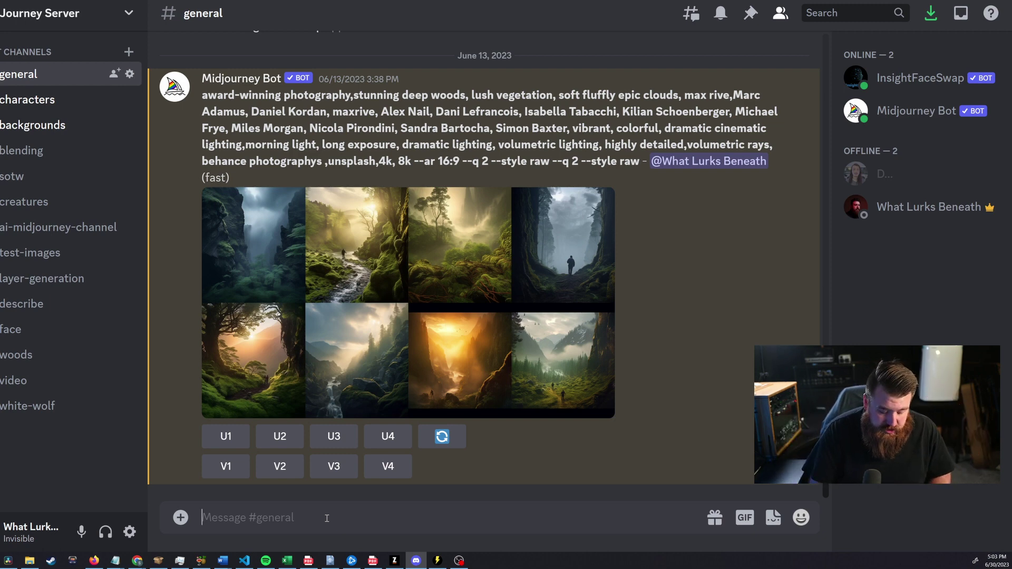
# Step: Submit the /imagine prompt 'black and blue porche, photography' with no weird setting
pyautogui.write('/')
pyautogui.press('Tab')
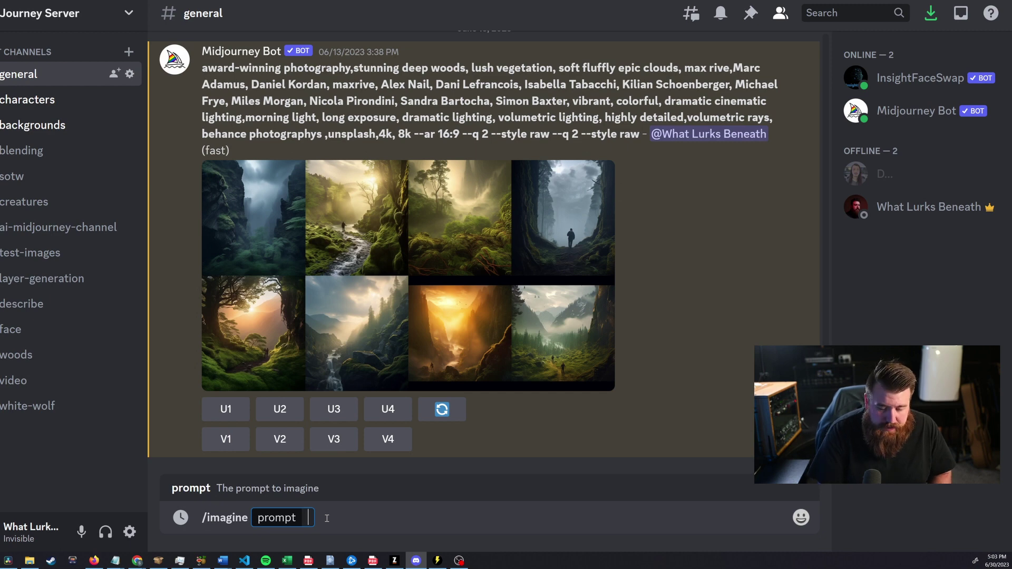
pyautogui.write('black and blue po')
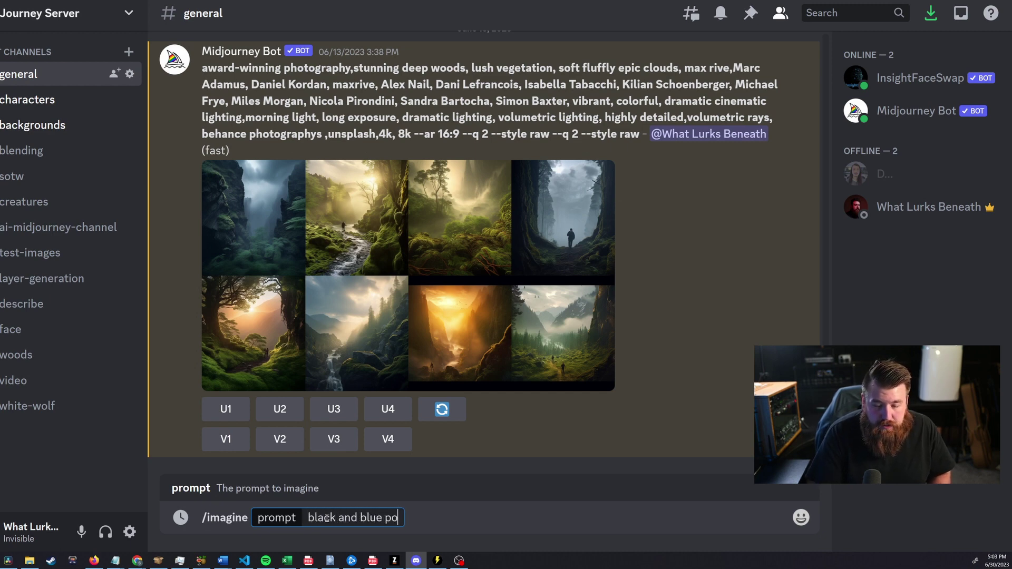
pyautogui.write('rche, photography')
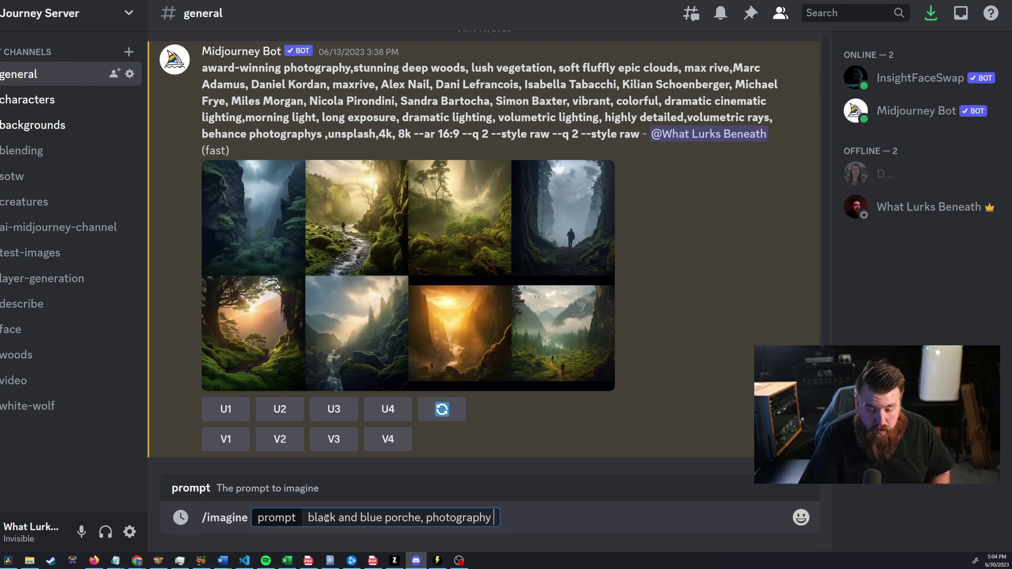
pyautogui.press('BackSpace')
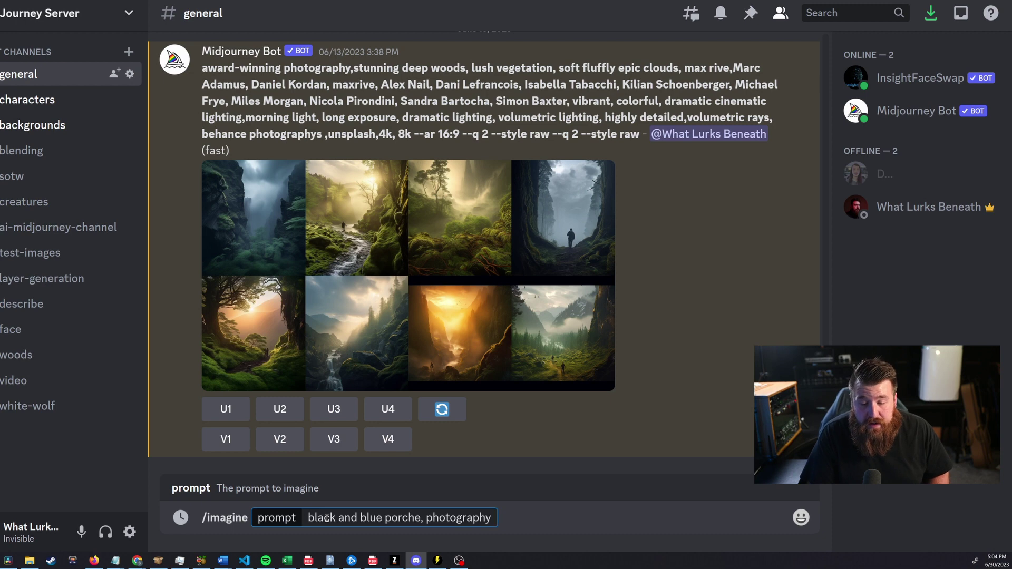
pyautogui.press('Return')
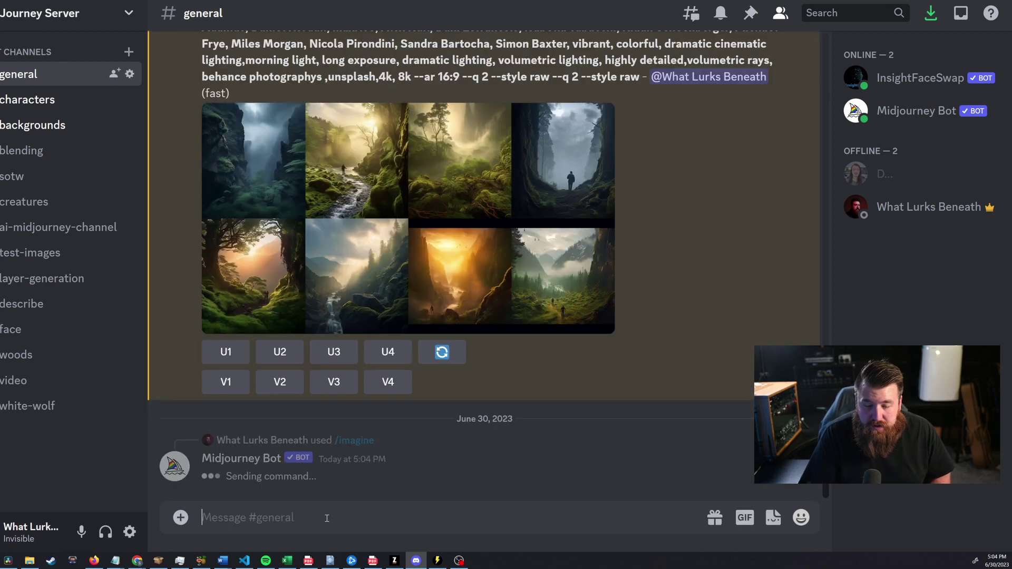
# Step: Submit 'black and blue porche, photography --weird 250' via /imagine
pyautogui.write('/')
pyautogui.press('Return')
pyautogui.write('we')
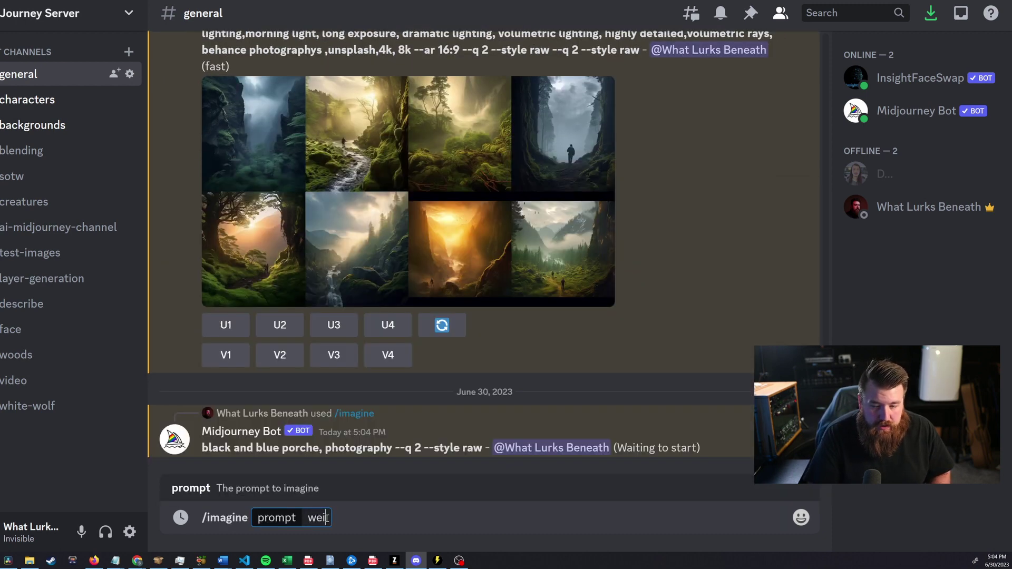
pyautogui.press('BackSpace')
pyautogui.press('BackSpace')
pyautogui.write('black and blue ')
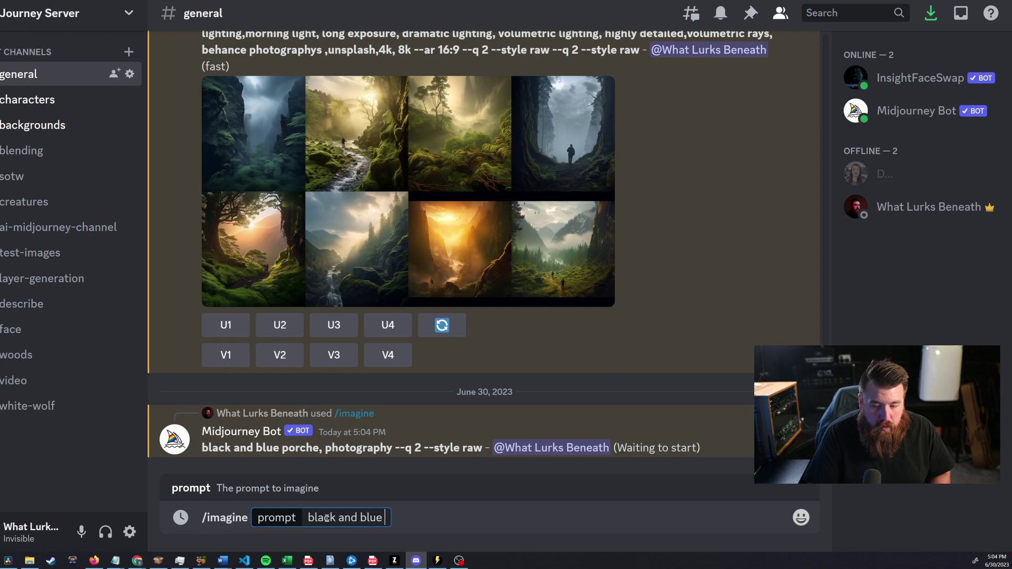
pyautogui.write('porche, photography ')
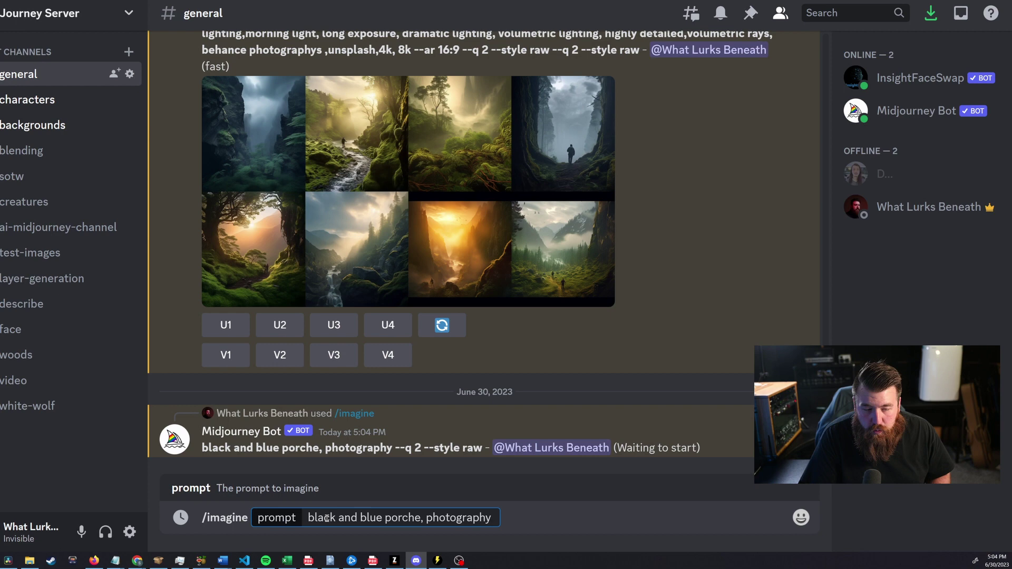
pyautogui.write('--weird')
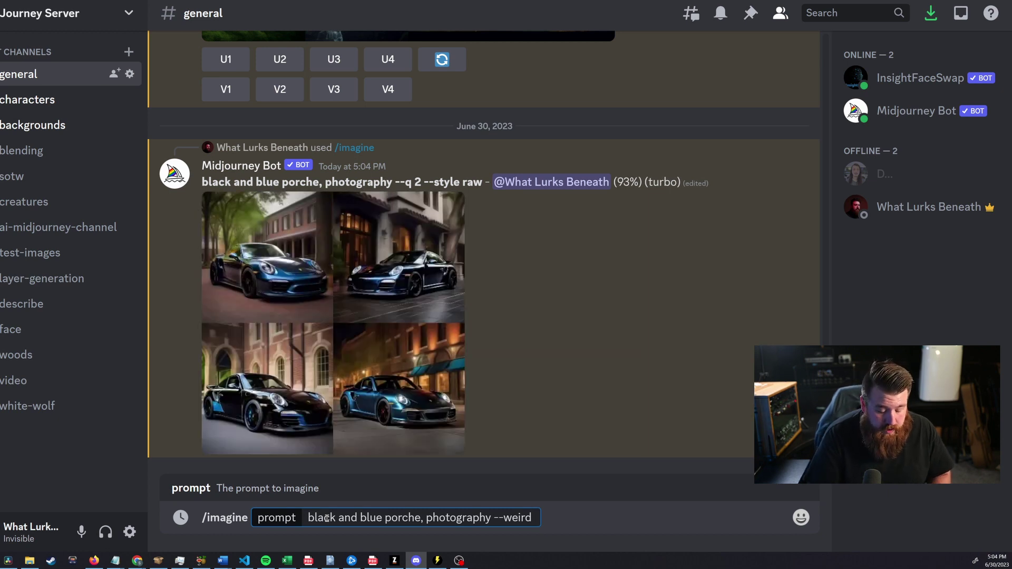
pyautogui.write('250')
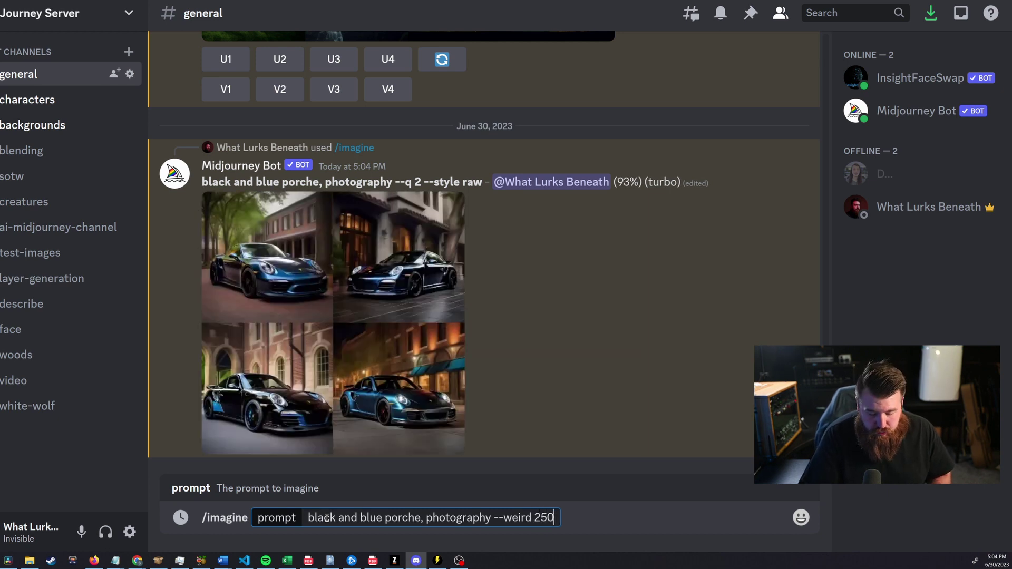
pyautogui.press('Return')
# Step: Submit 'black and blue porche, photography --weird 1000' via /imagine
pyautogui.write('/')
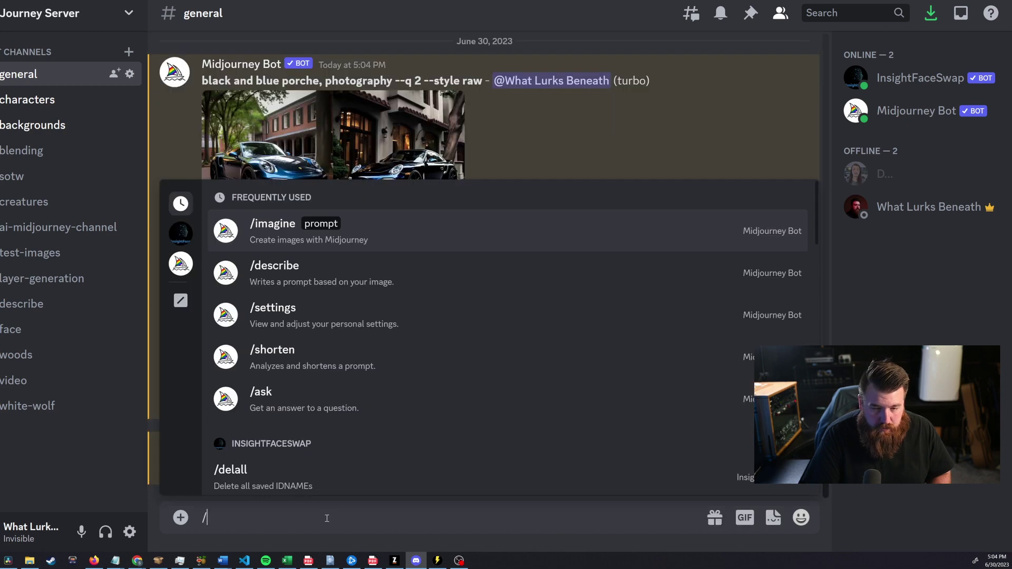
pyautogui.press('Tab')
pyautogui.write('bla')
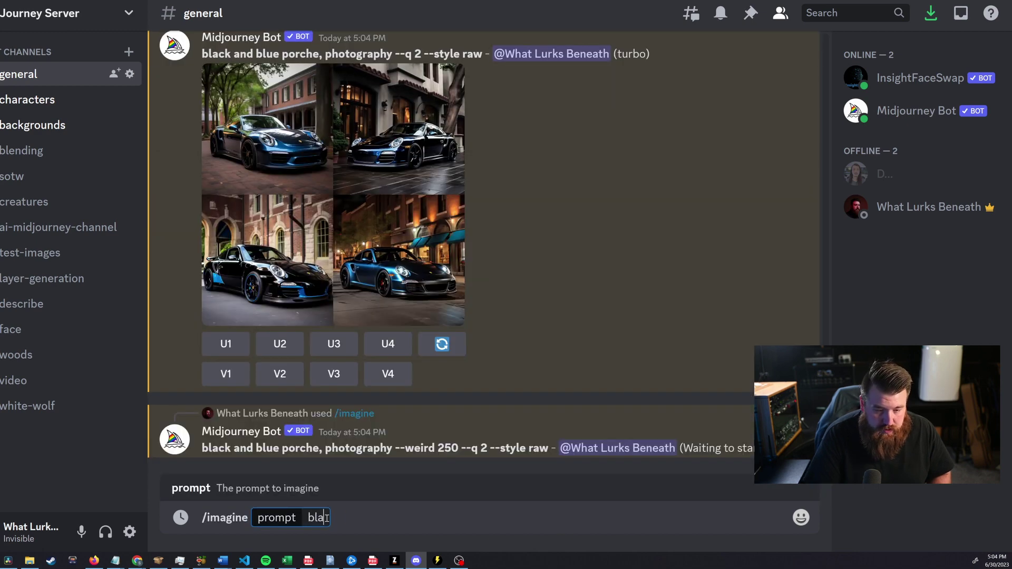
pyautogui.write('ck and blue porche, ')
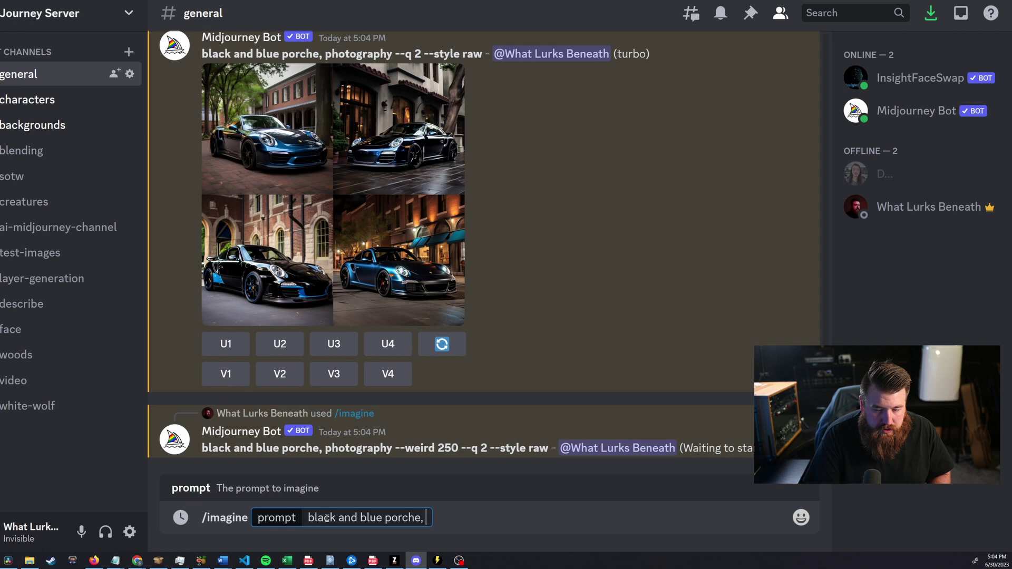
pyautogui.write('photography --we')
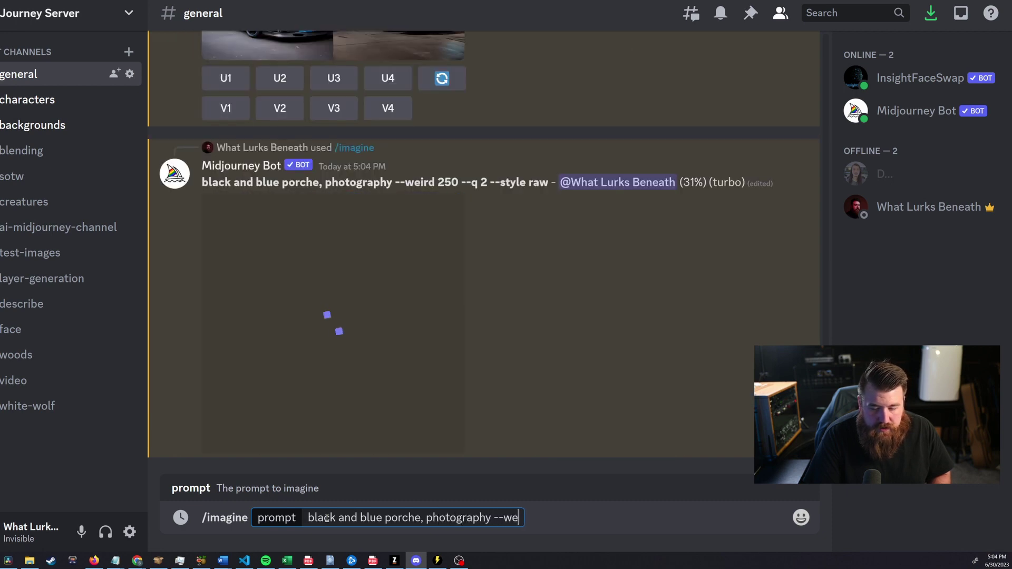
pyautogui.write('ird 1000')
pyautogui.press('Return')
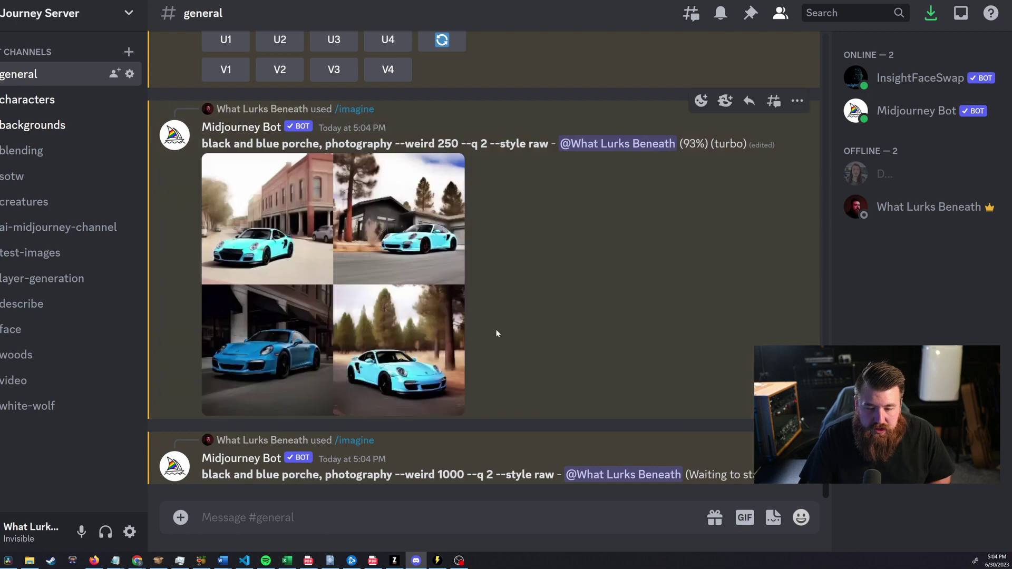
# Step: Scroll the channel to compare the baseline, --weird 250 and --weird 1000 Porsche grids
pyautogui.scroll(3, 498, 328)
pyautogui.scroll(3, 485, 368)
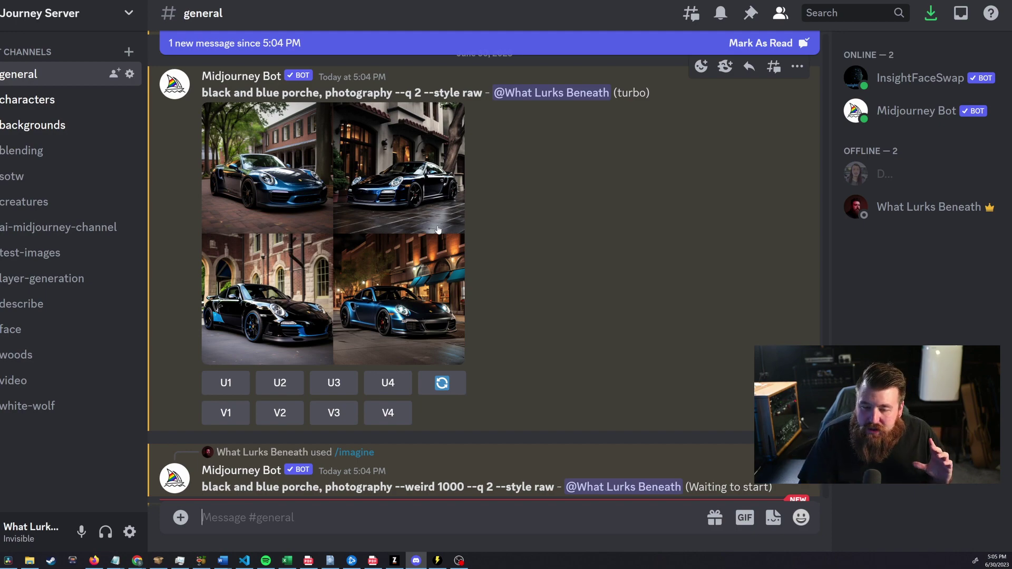
pyautogui.scroll(-6, 438, 230)
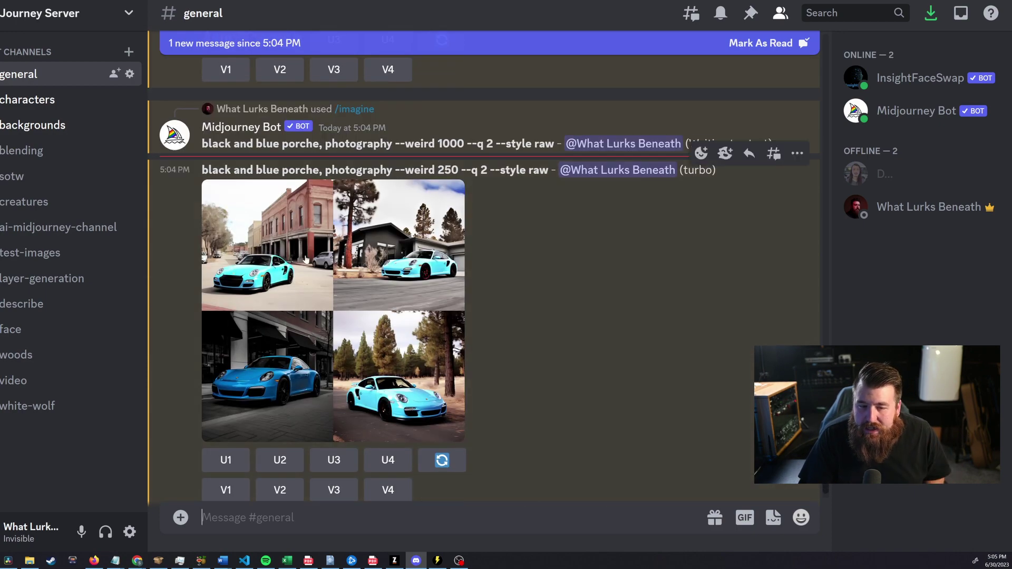
pyautogui.scroll(3, 347, 247)
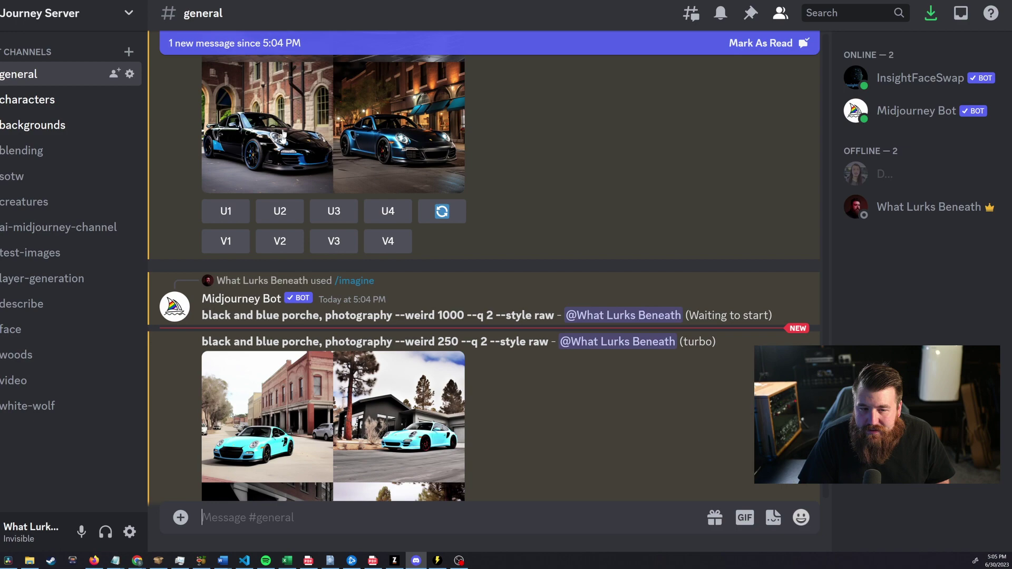
pyautogui.write('8')
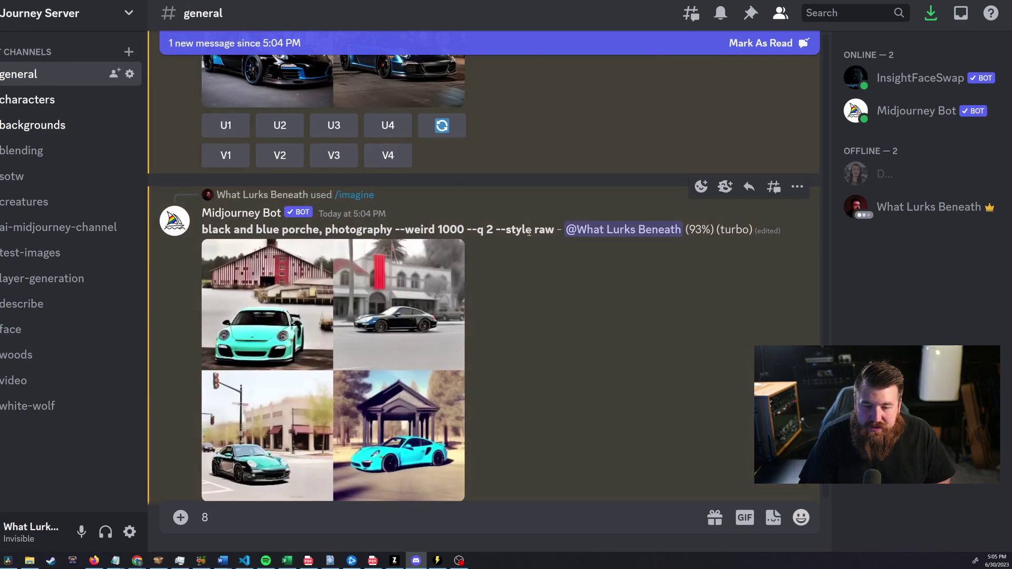
pyautogui.scroll(2, 524, 215)
pyautogui.scroll(-4, 448, 195)
pyautogui.scroll(-5, 440, 198)
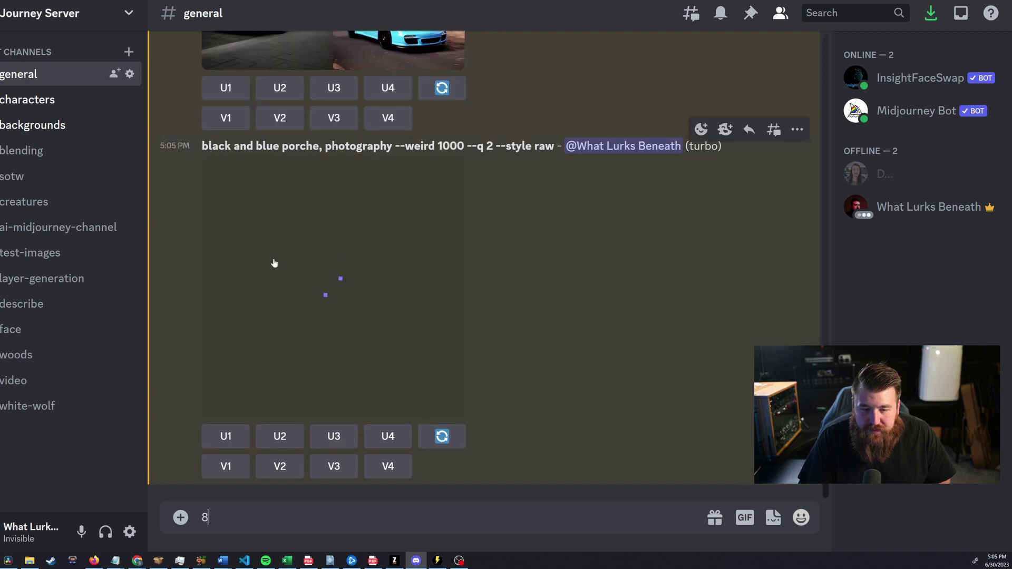
pyautogui.scroll(5, 471, 233)
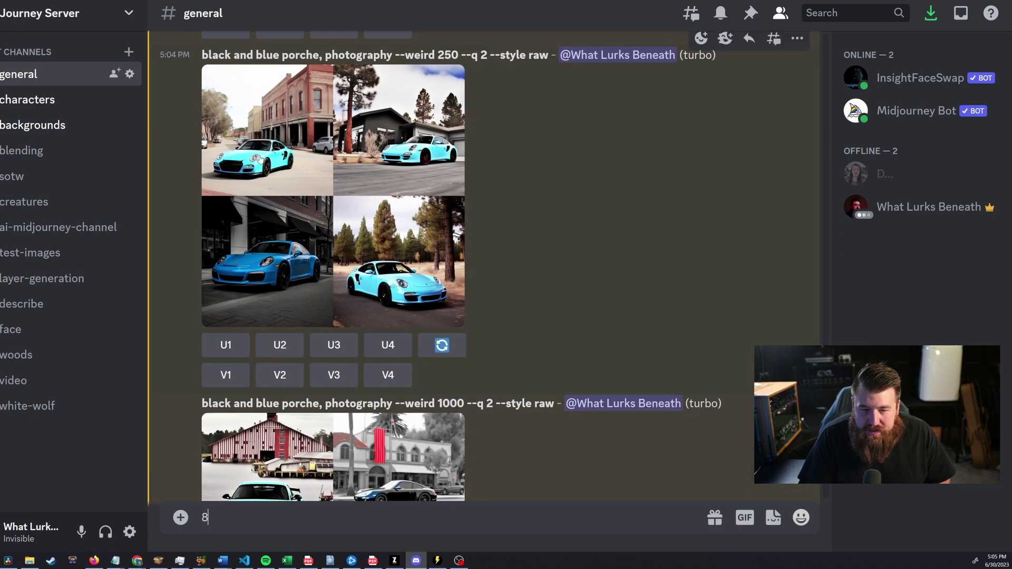
pyautogui.scroll(6, 303, 262)
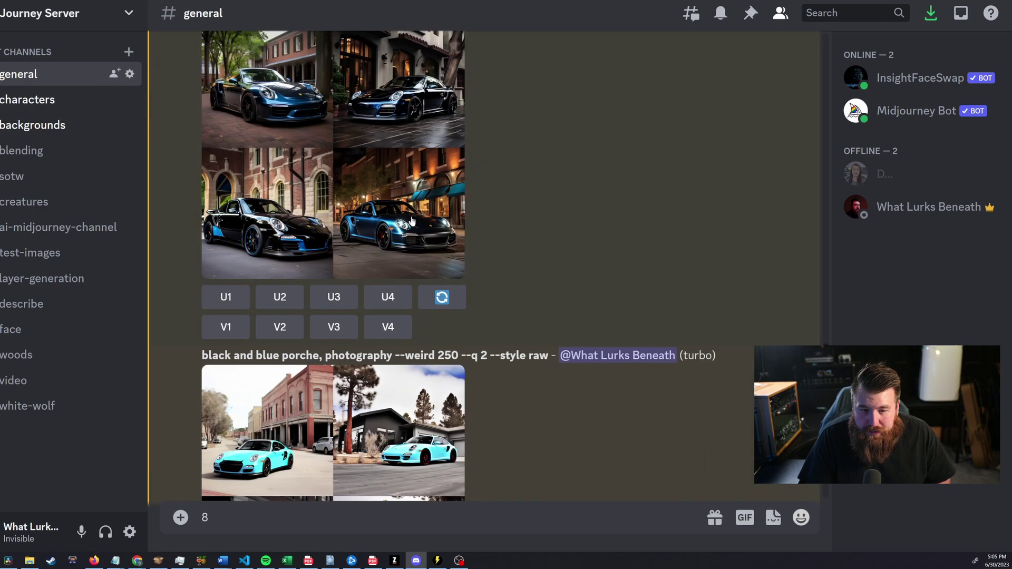
pyautogui.scroll(-3, 283, 232)
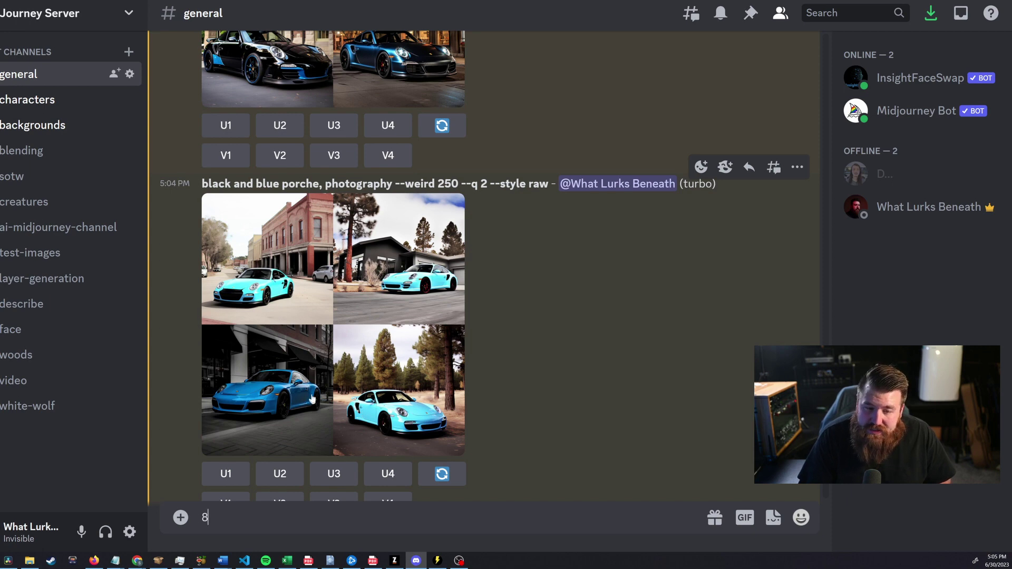
pyautogui.scroll(4, 312, 399)
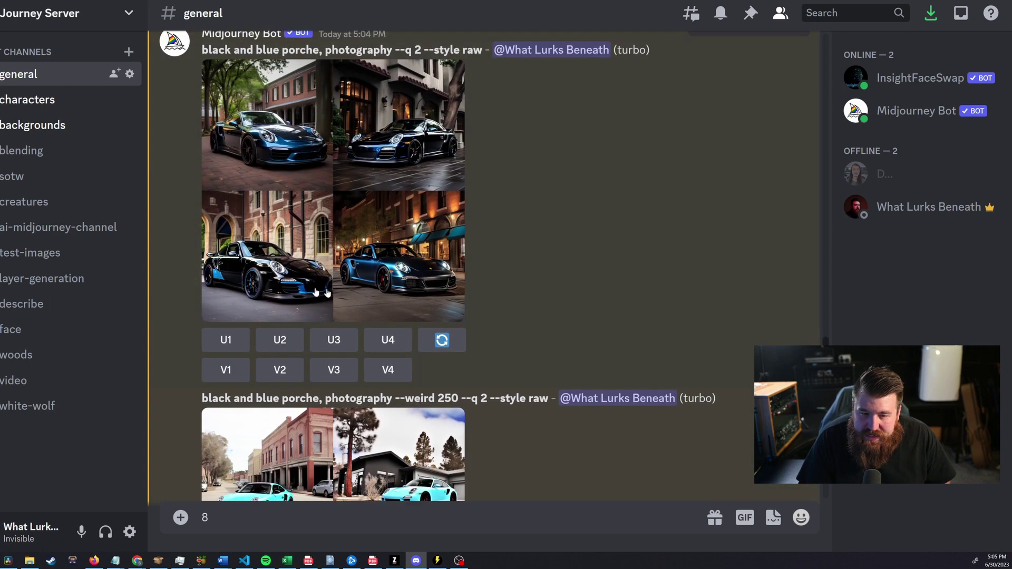
pyautogui.scroll(-4, 398, 245)
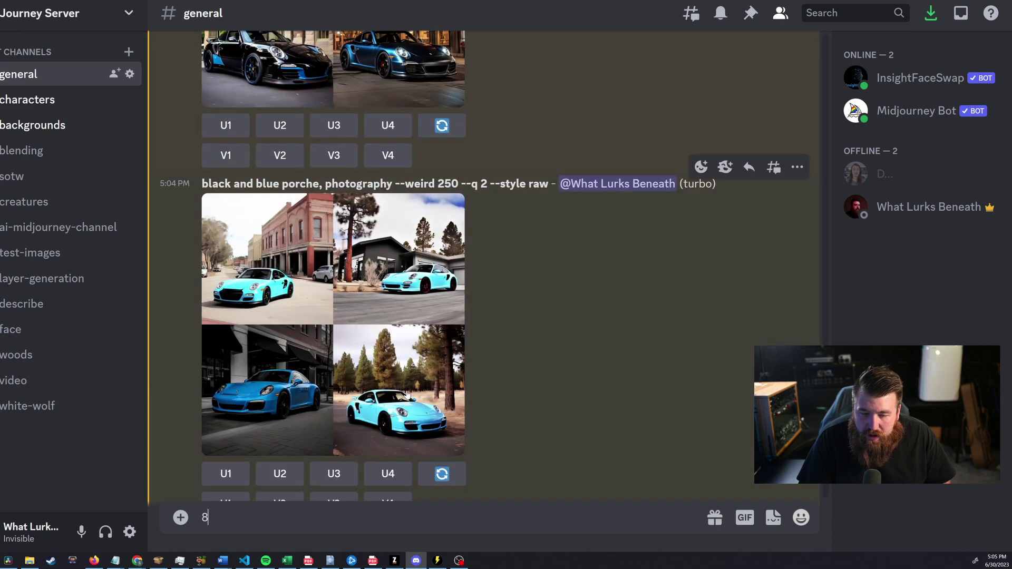
# Step: View the --weird 250 Porsche grid full size, then the --weird 1000 grid, closing each
pyautogui.click(408, 396)
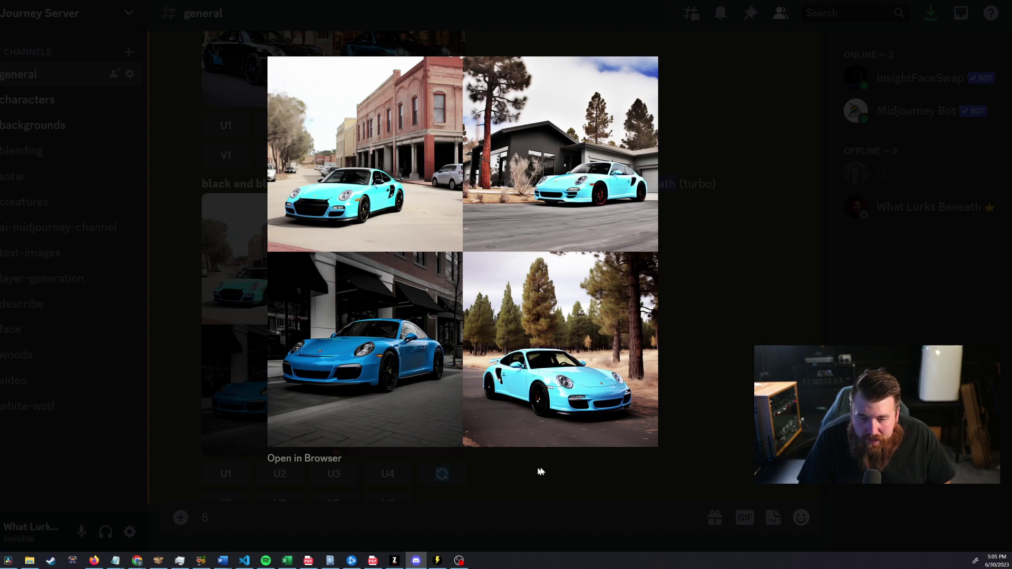
pyautogui.click(737, 276)
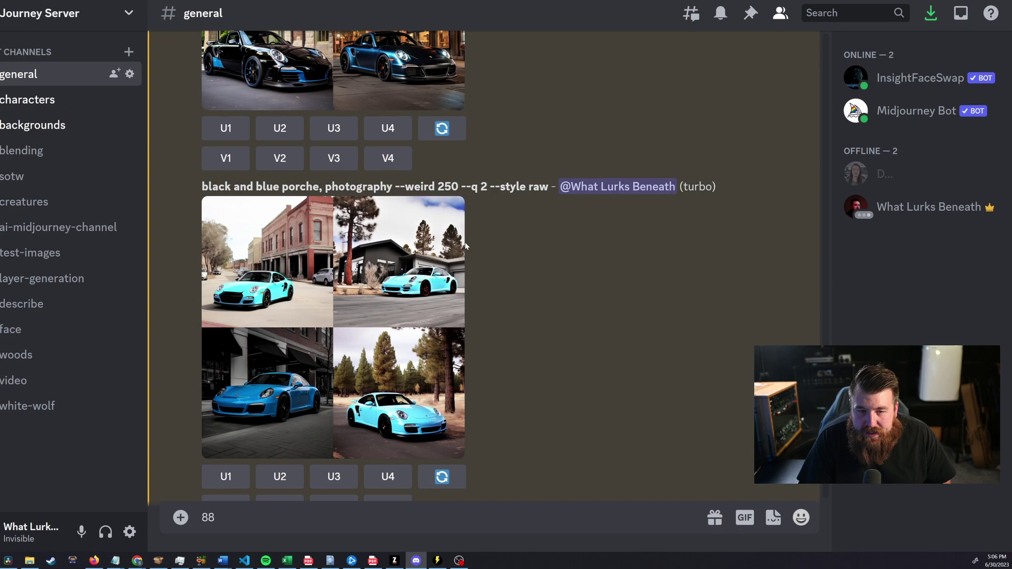
pyautogui.scroll(-8, 465, 245)
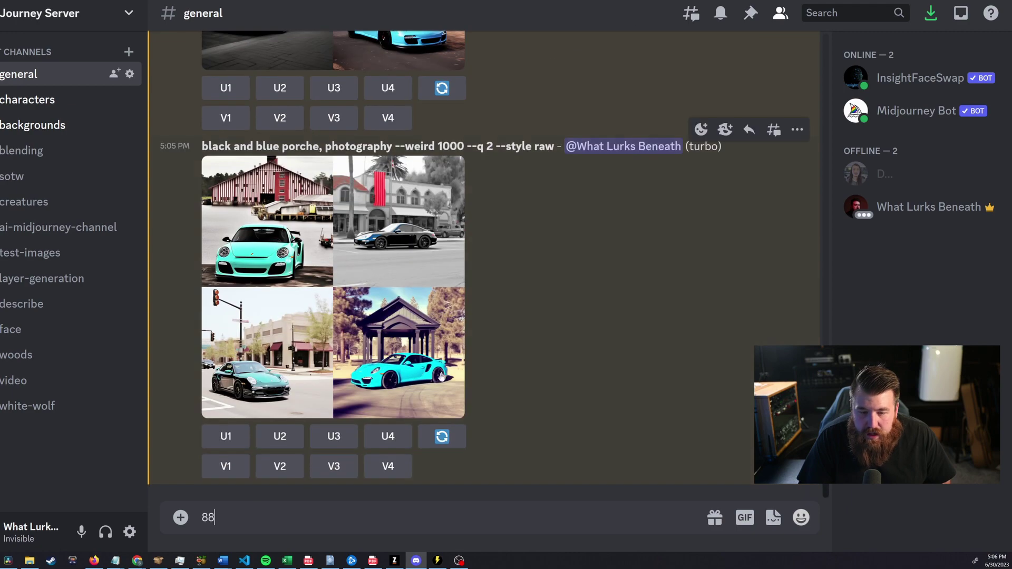
pyautogui.click(269, 387)
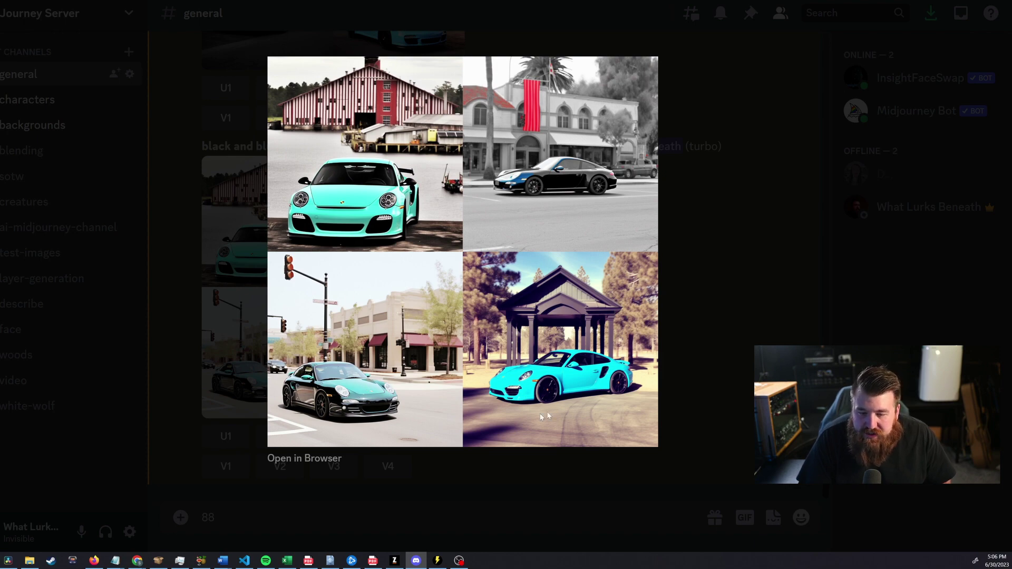
pyautogui.click(446, 475)
pyautogui.scroll(8, 444, 479)
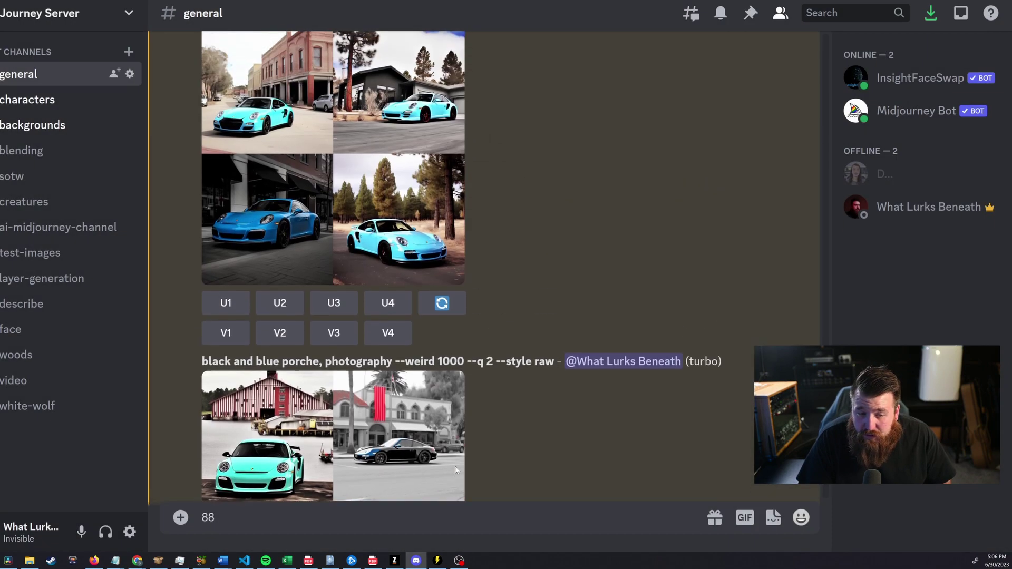
pyautogui.scroll(6, 480, 432)
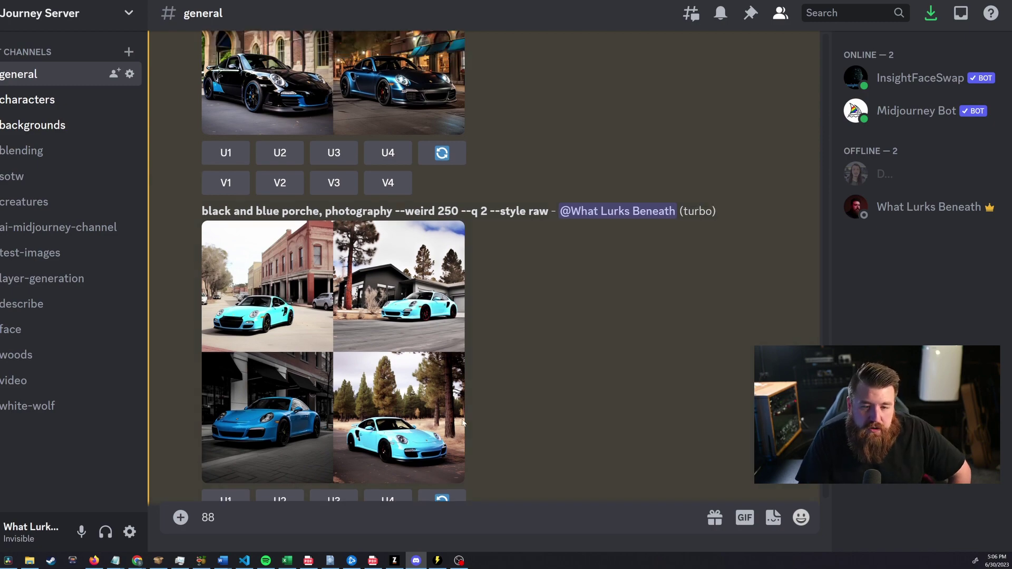
pyautogui.scroll(-4, 522, 310)
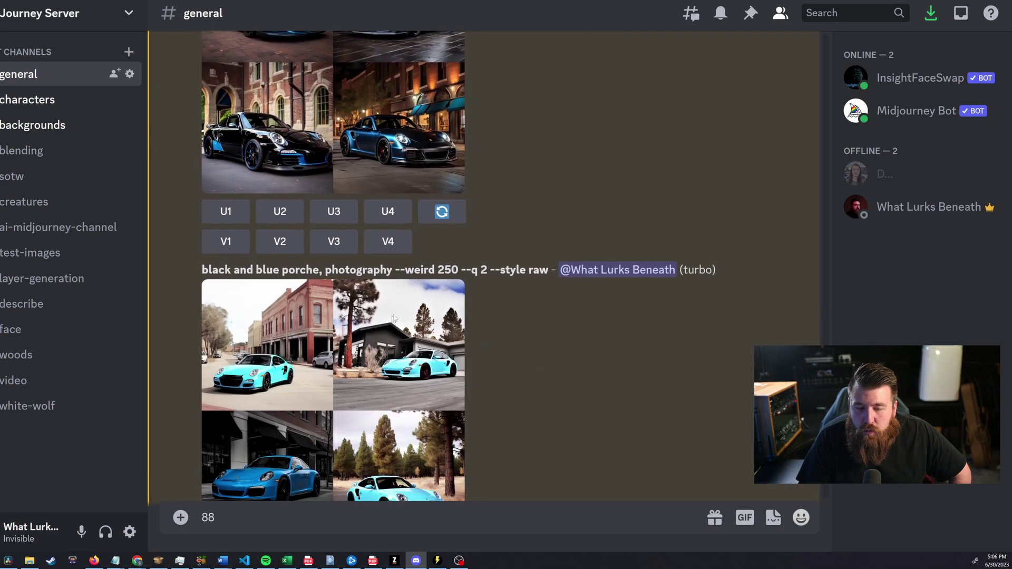
pyautogui.scroll(-4, 453, 292)
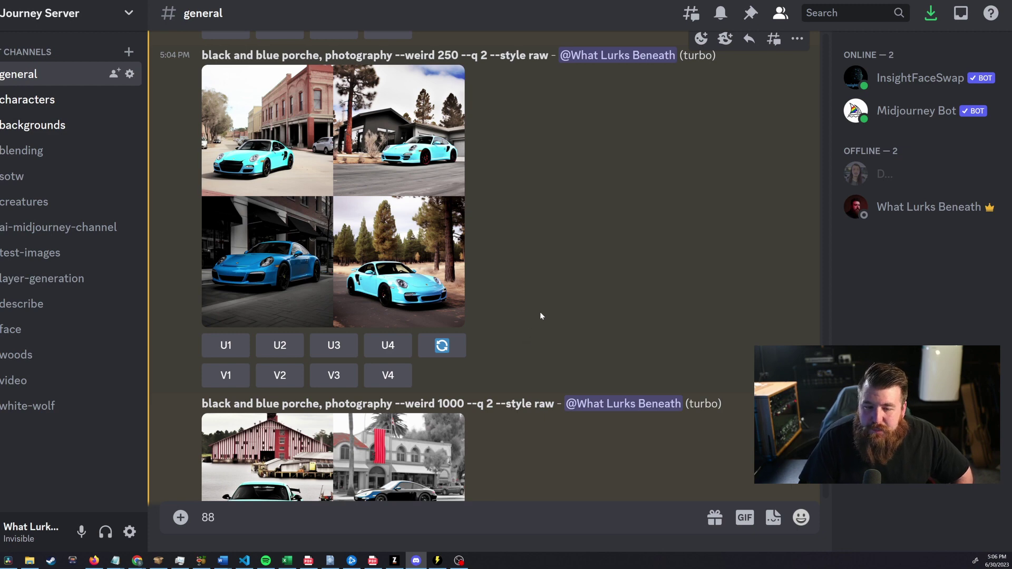
pyautogui.scroll(-5, 539, 315)
# Step: Clear the leftover '88' and submit 'a cat holding a banana at the beach, photography'
pyautogui.hotkey('ctrl', 'a')
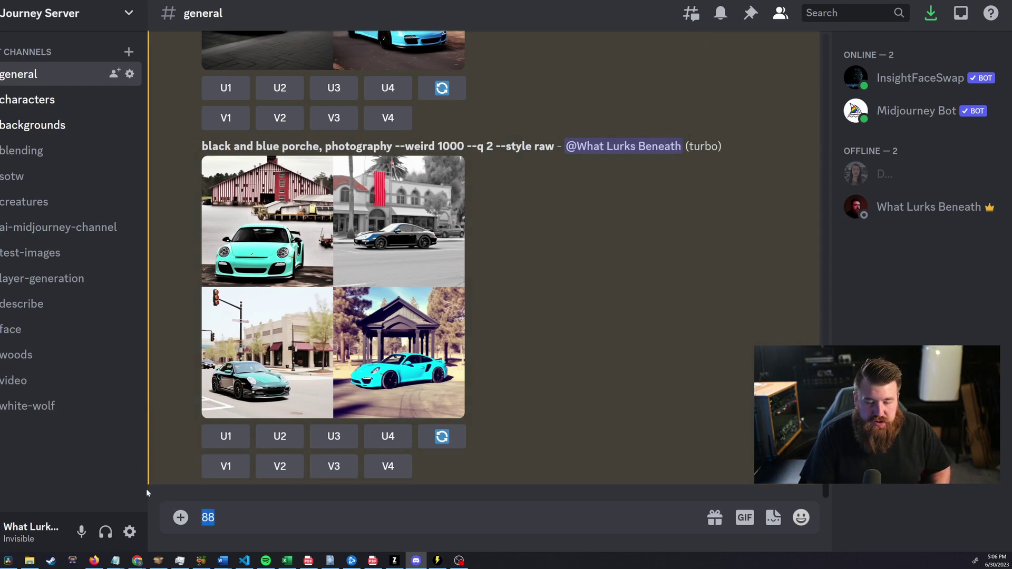
pyautogui.press('BackSpace')
pyautogui.write('/')
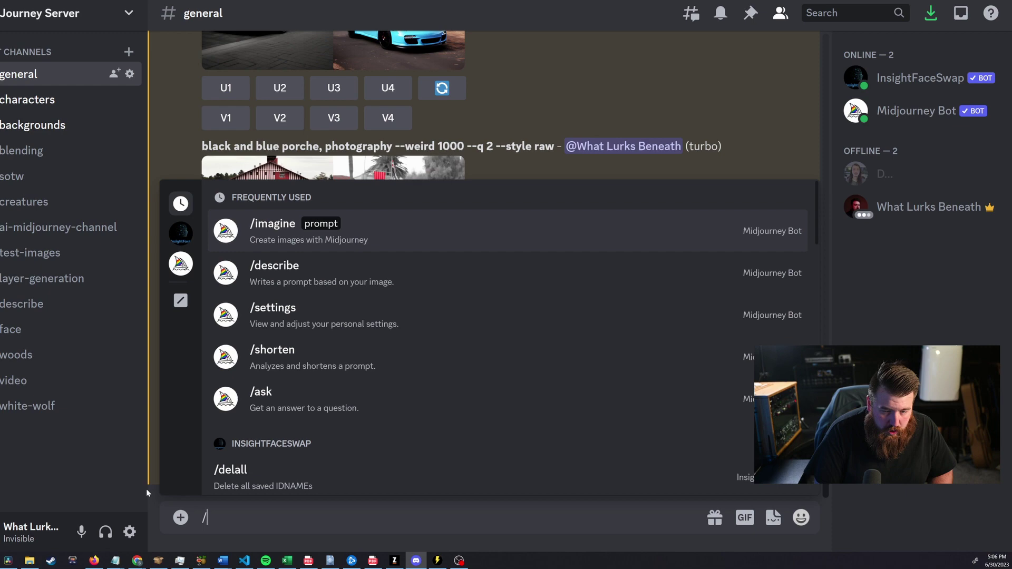
pyautogui.press('Tab')
pyautogui.write('a cat ho')
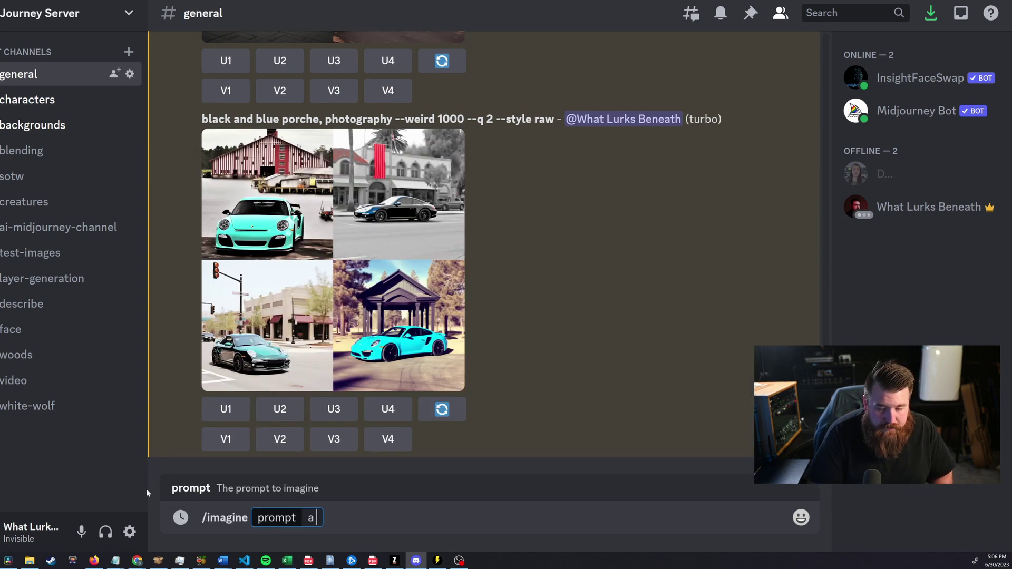
pyautogui.write('lding a banana in')
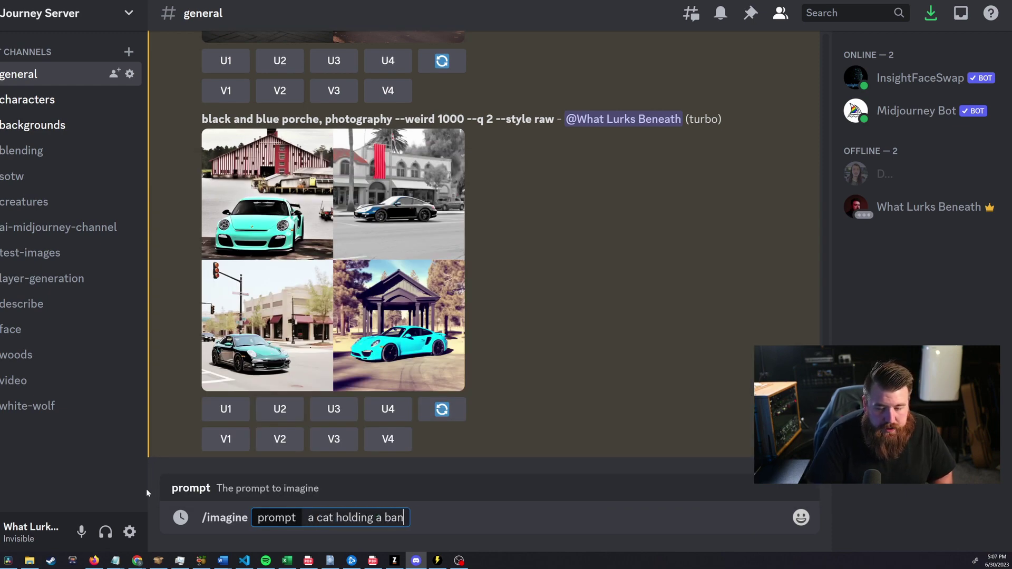
pyautogui.press('BackSpace')
pyautogui.press('BackSpace')
pyautogui.write('at the b')
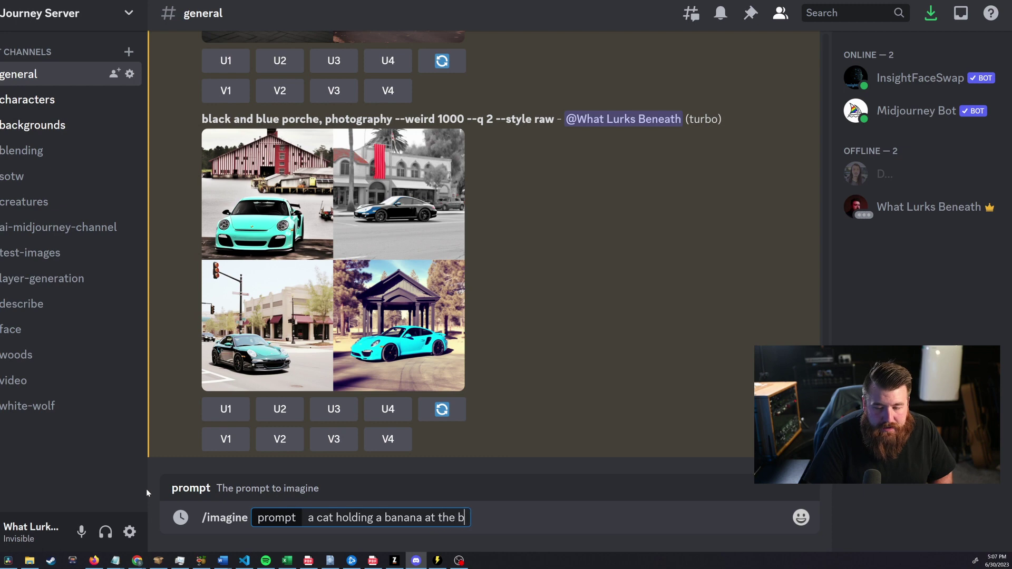
pyautogui.write('each, ph')
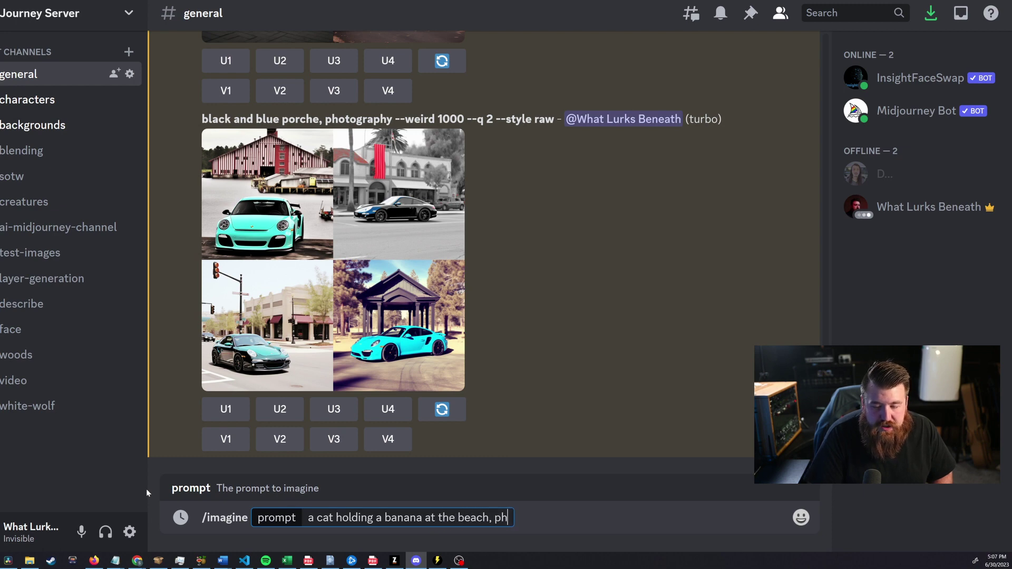
pyautogui.write('otography')
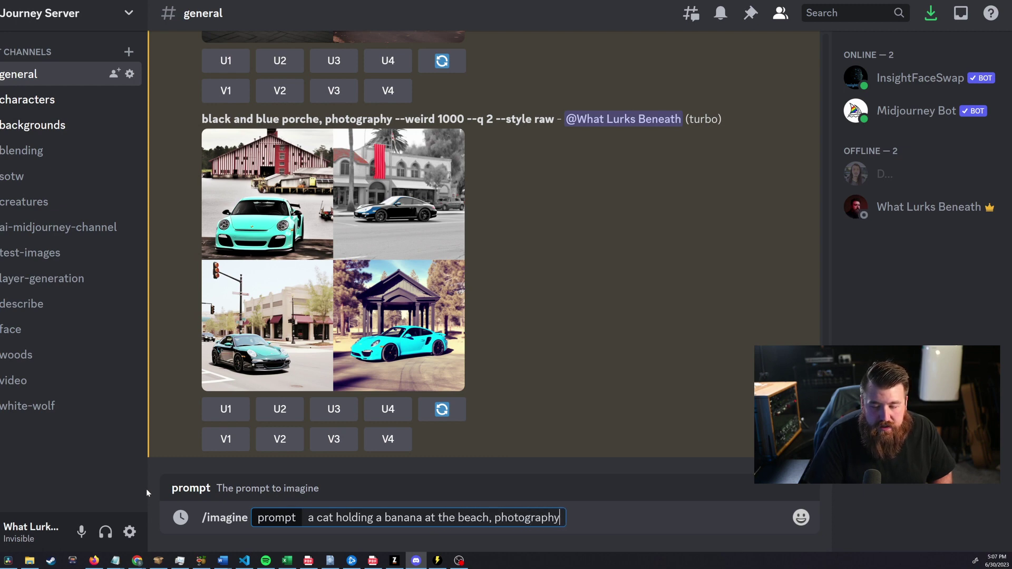
pyautogui.press('Return')
# Step: Submit the same cat-at-the-beach prompt with --weird 250
pyautogui.write('/')
pyautogui.press('Return')
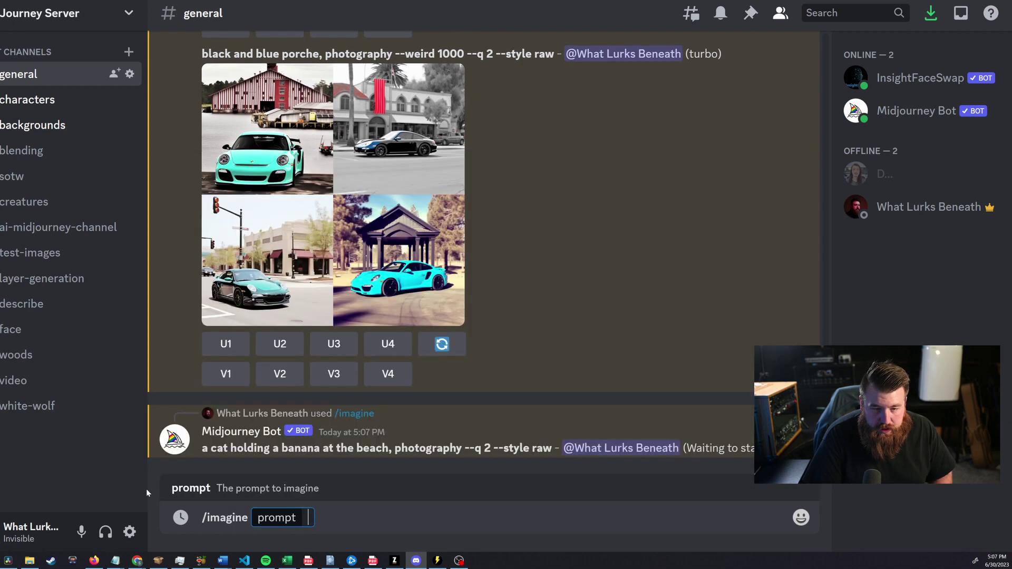
pyautogui.write('a cat hol')
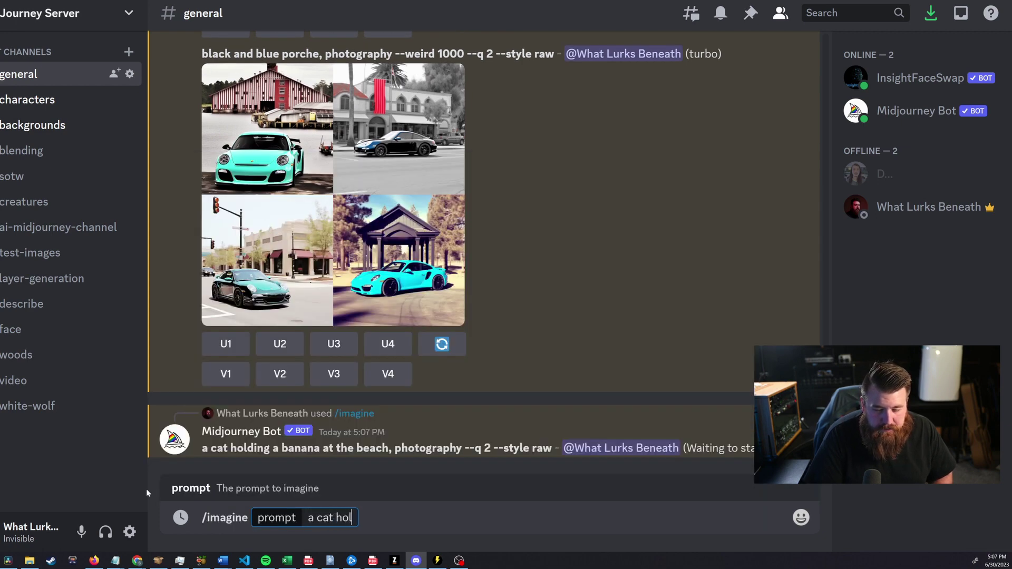
pyautogui.write('ding a banana at the beach, photography --weird ')
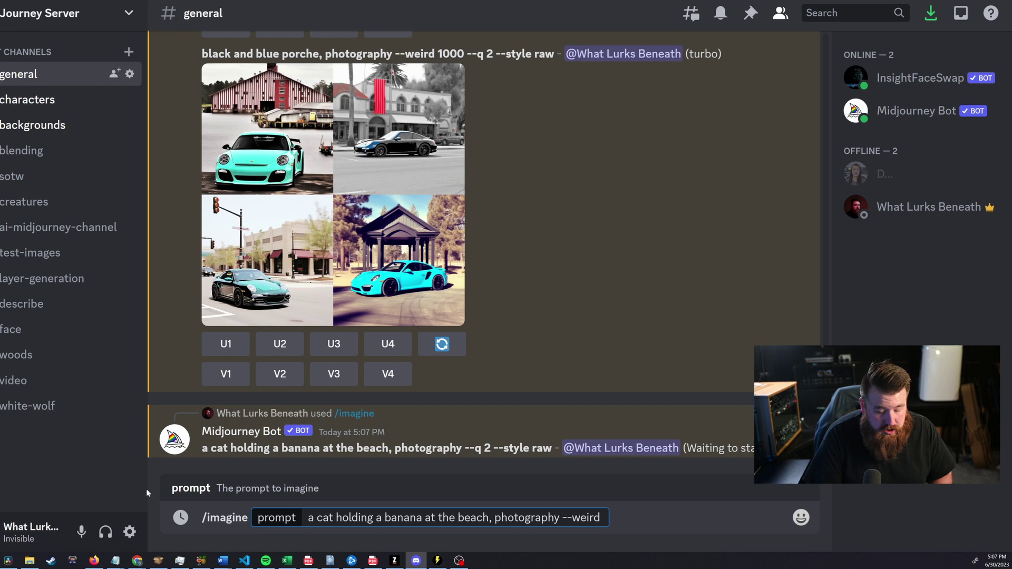
pyautogui.write('250')
pyautogui.press('Return')
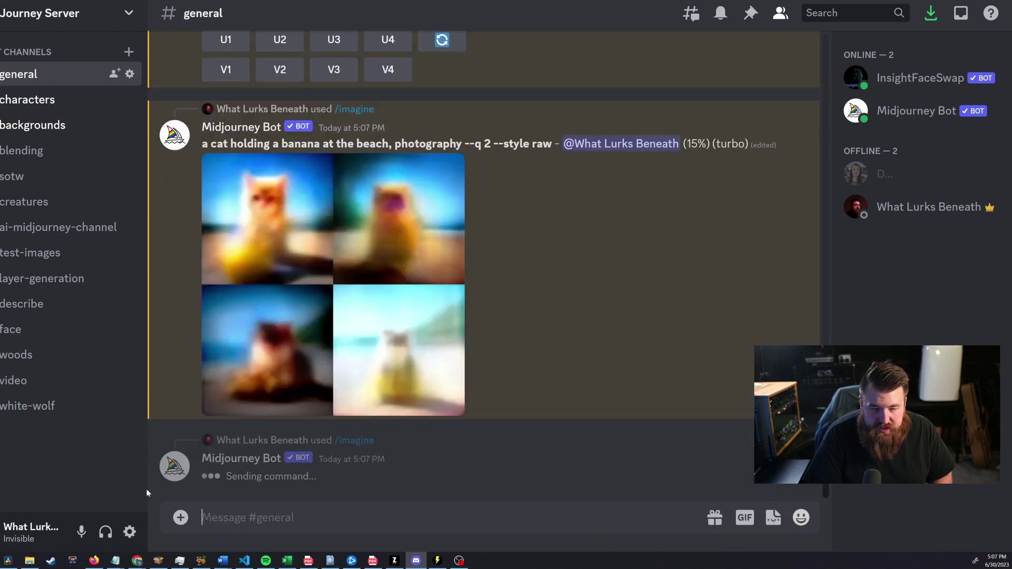
# Step: Submit the same cat-at-the-beach prompt with --weird 1000
pyautogui.write('/')
pyautogui.press('Return')
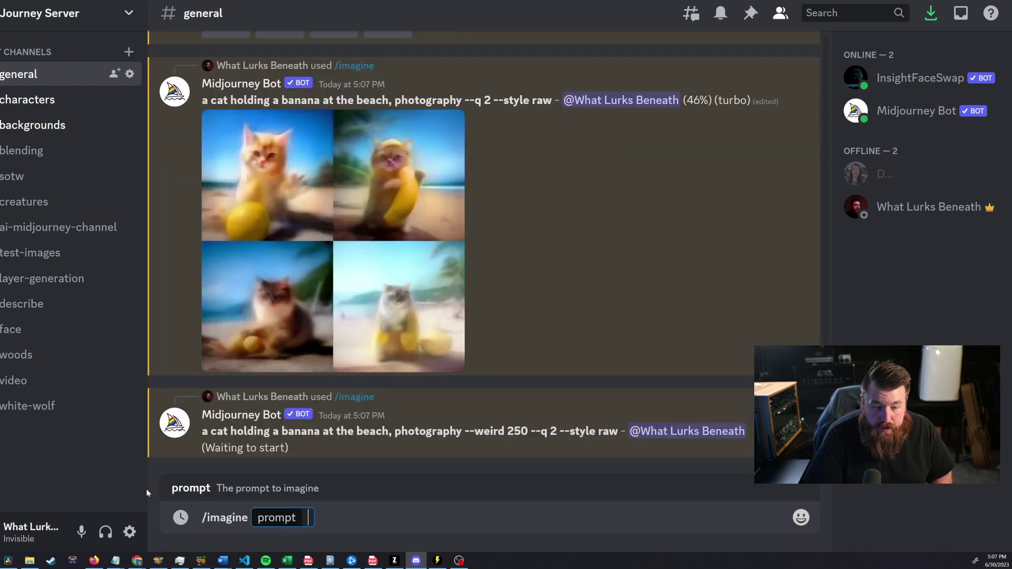
pyautogui.write('a cat holding a banan')
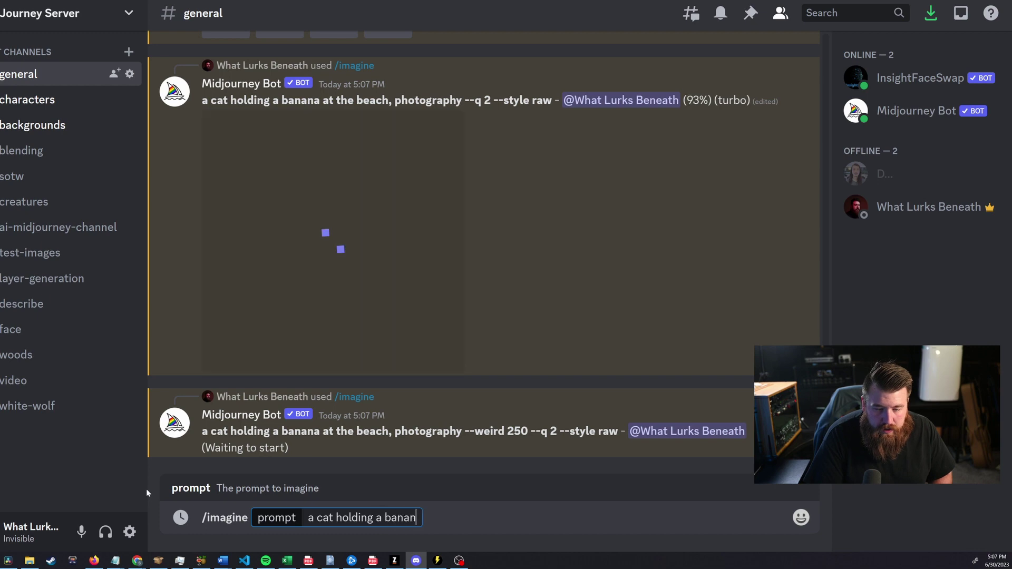
pyautogui.write('a at the bea')
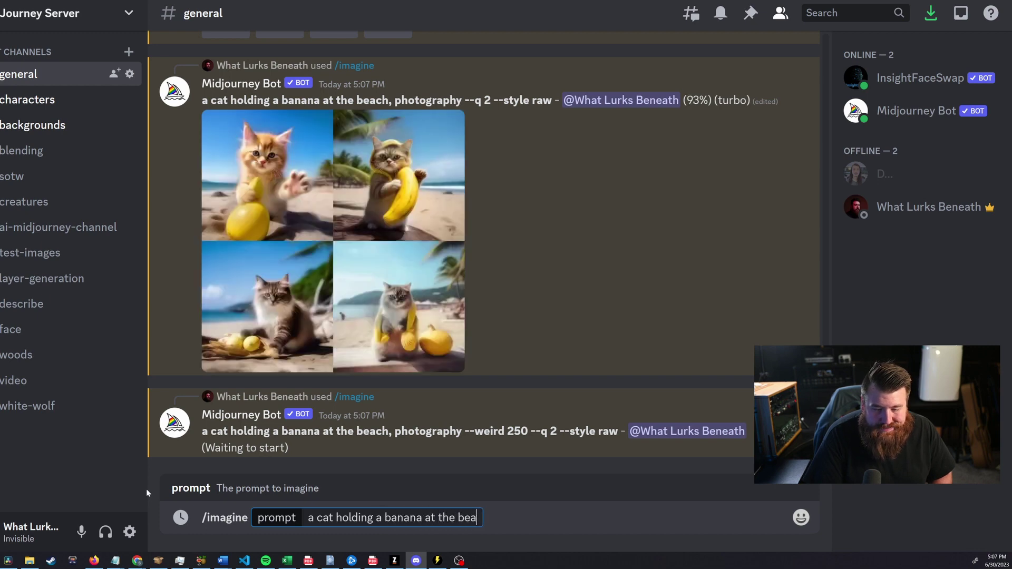
pyautogui.write('ch, photogra')
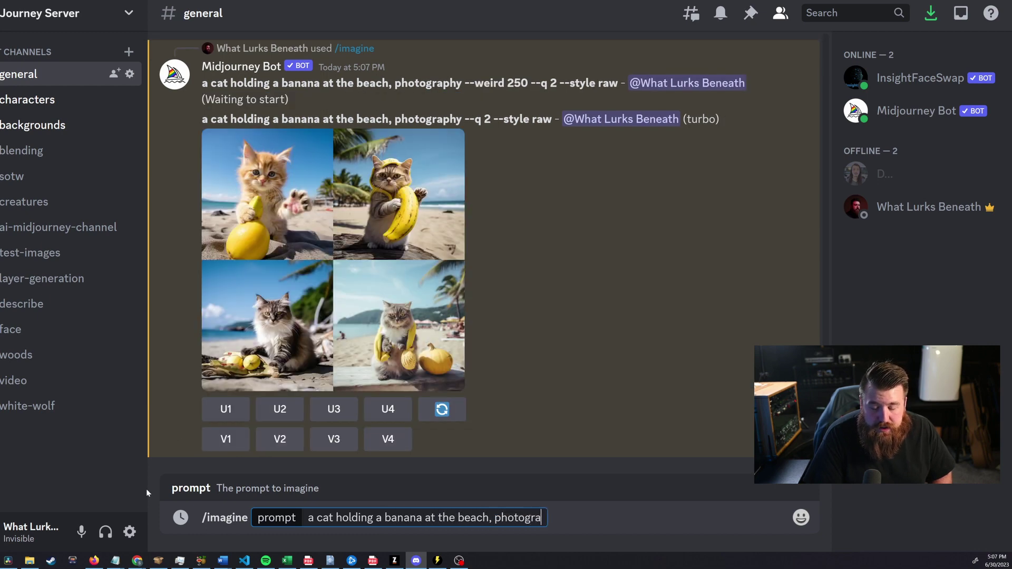
pyautogui.write('phy ')
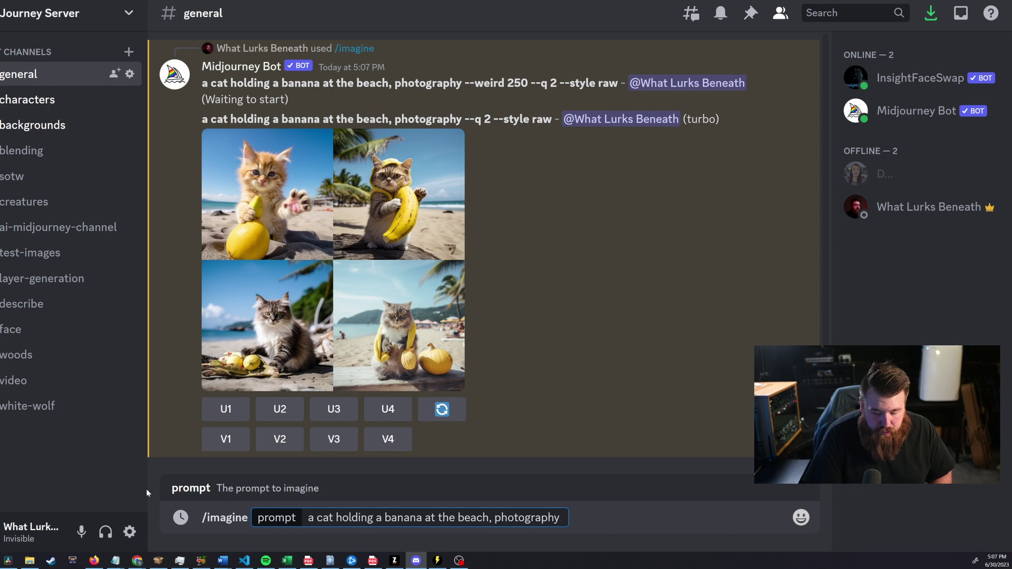
pyautogui.write('--we')
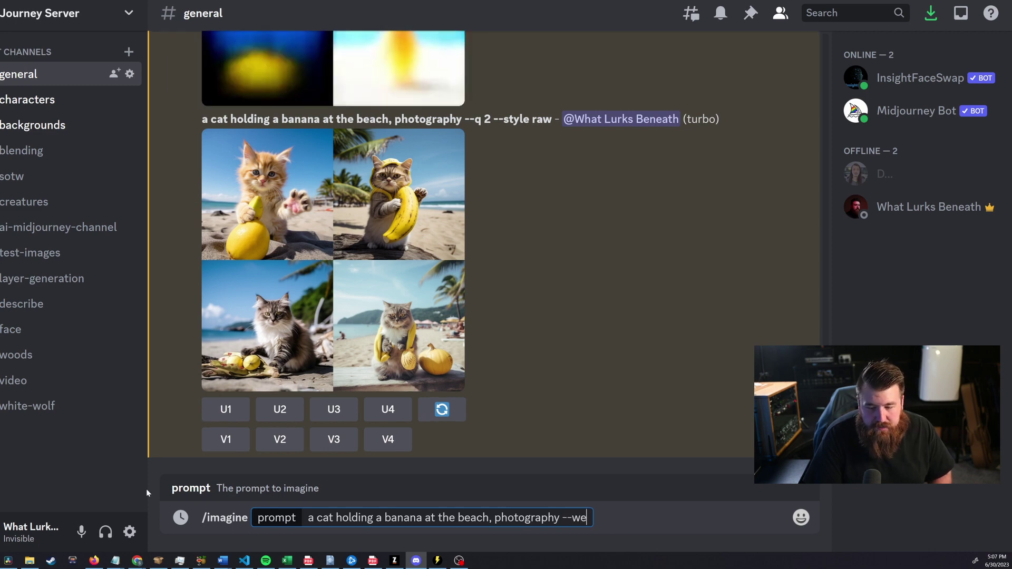
pyautogui.write('ird 1000')
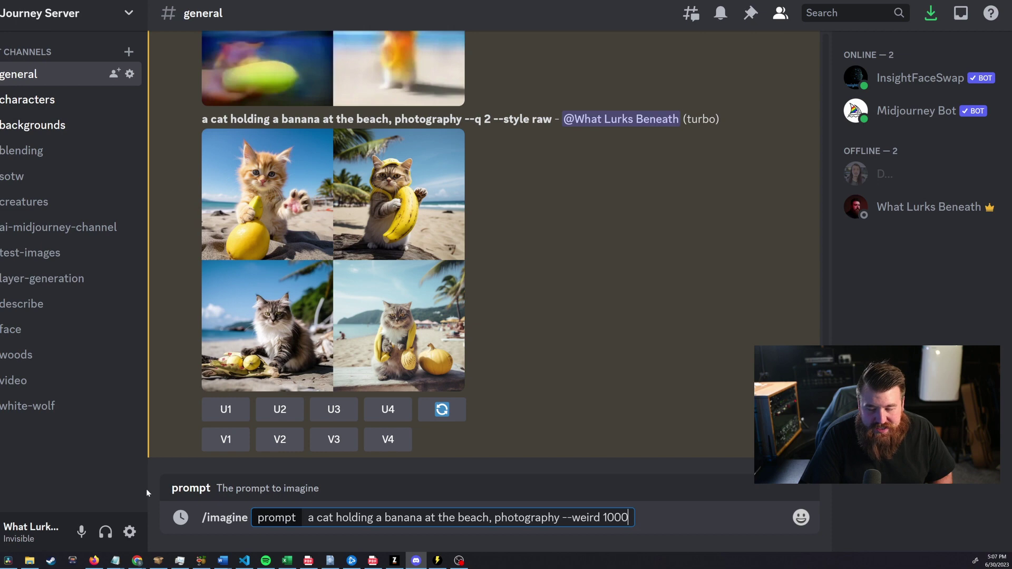
pyautogui.press('Return')
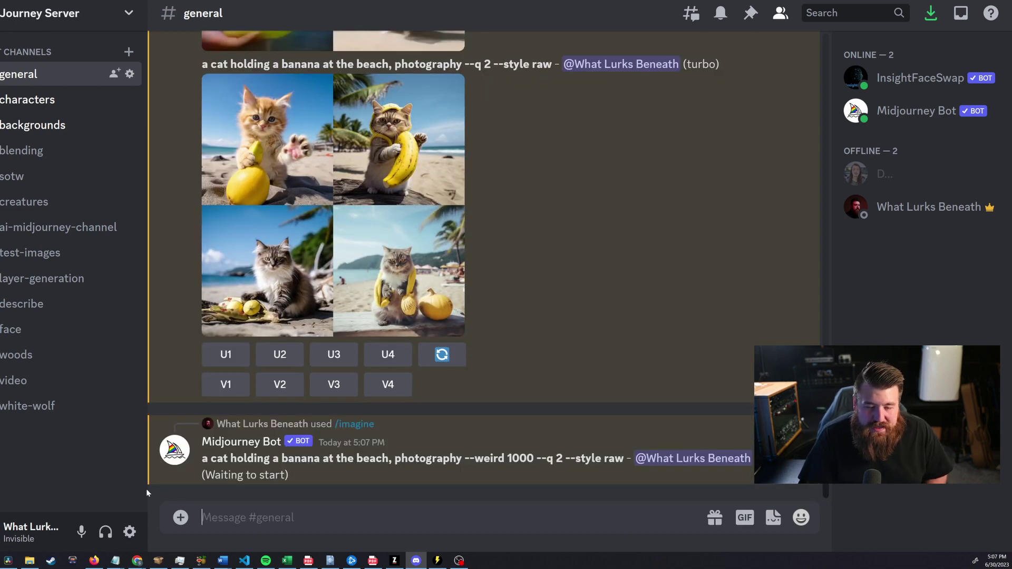
# Step: Scroll the channel to compare the plain, --weird 250 and --weird 1000 cat-with-banana grids
pyautogui.scroll(3, 174, 400)
pyautogui.scroll(-2, 409, 308)
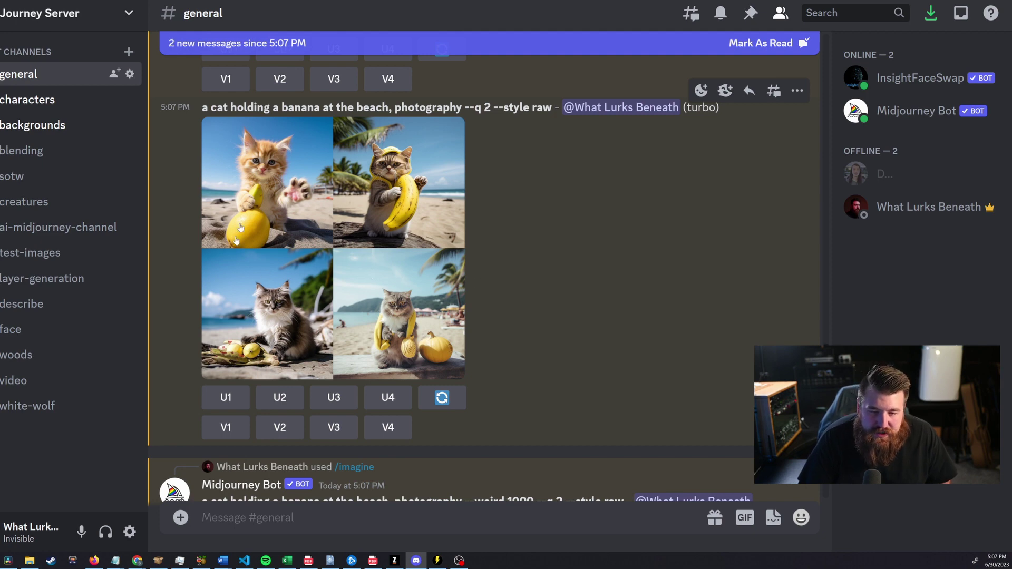
pyautogui.scroll(-5, 358, 226)
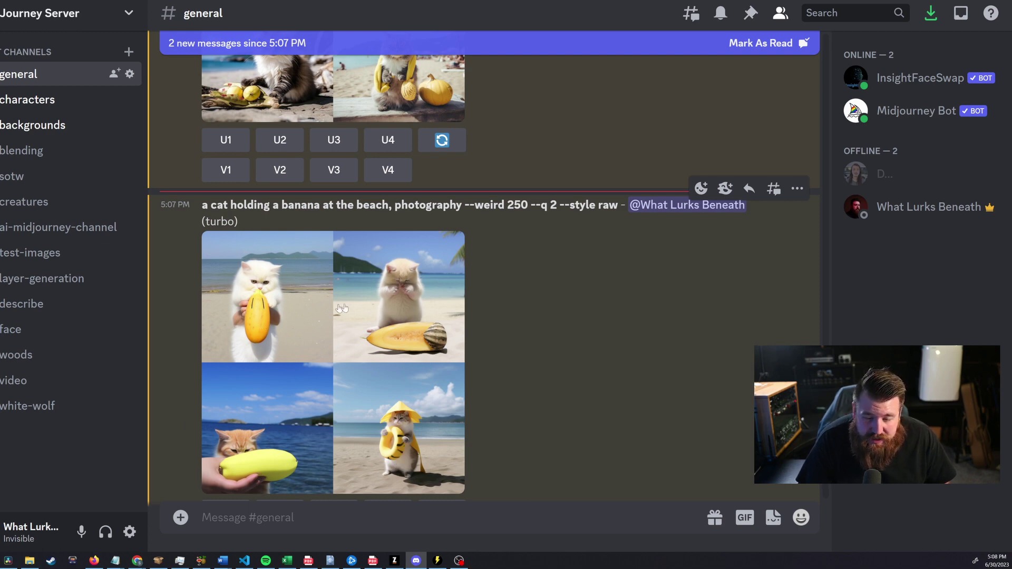
pyautogui.scroll(-4, 433, 422)
pyautogui.scroll(-4, 433, 428)
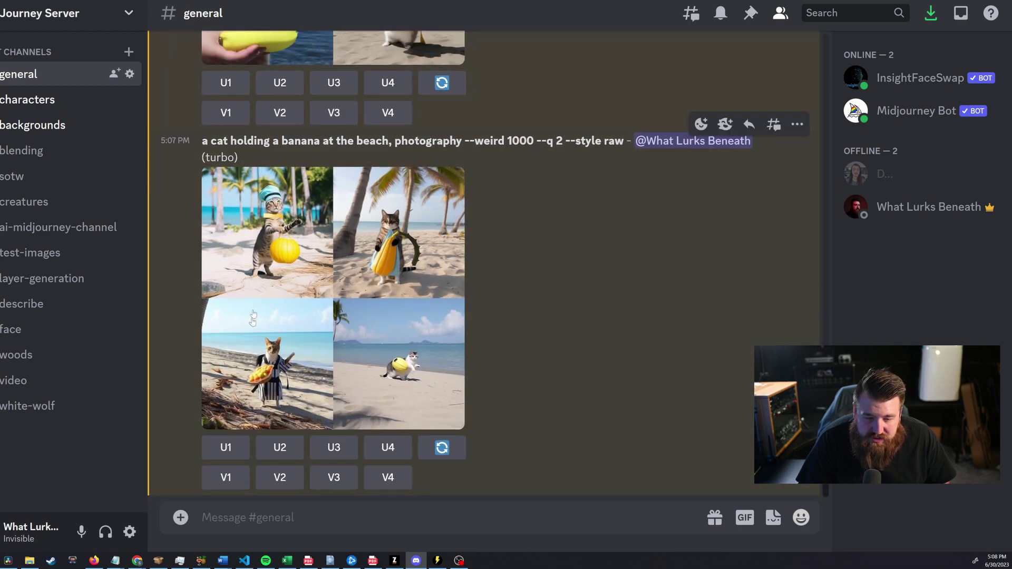
pyautogui.scroll(1, 346, 207)
pyautogui.scroll(10, 346, 207)
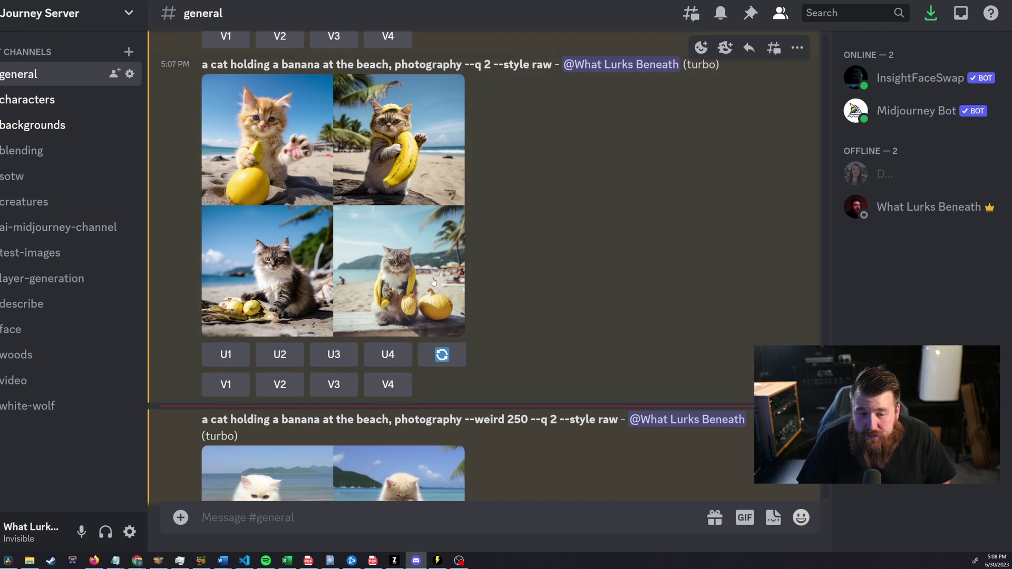
pyautogui.scroll(-10, 433, 282)
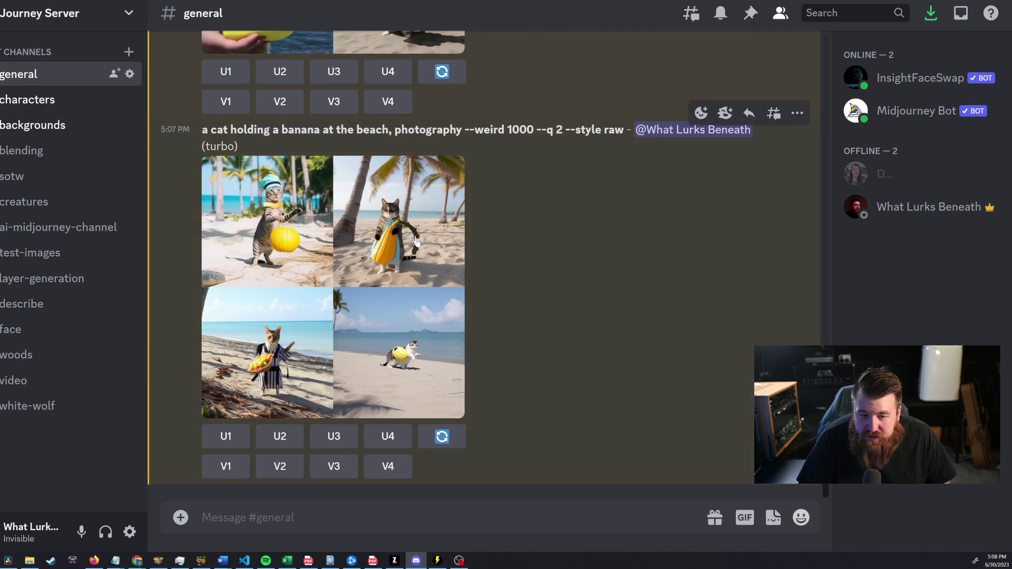
pyautogui.scroll(3, 399, 382)
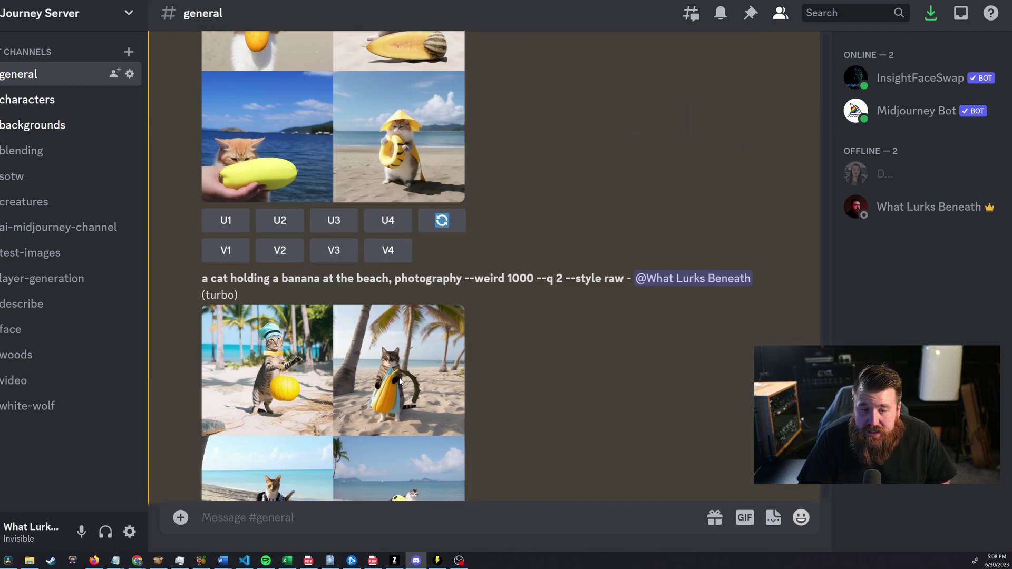
pyautogui.scroll(9, 399, 377)
pyautogui.scroll(-5, 400, 378)
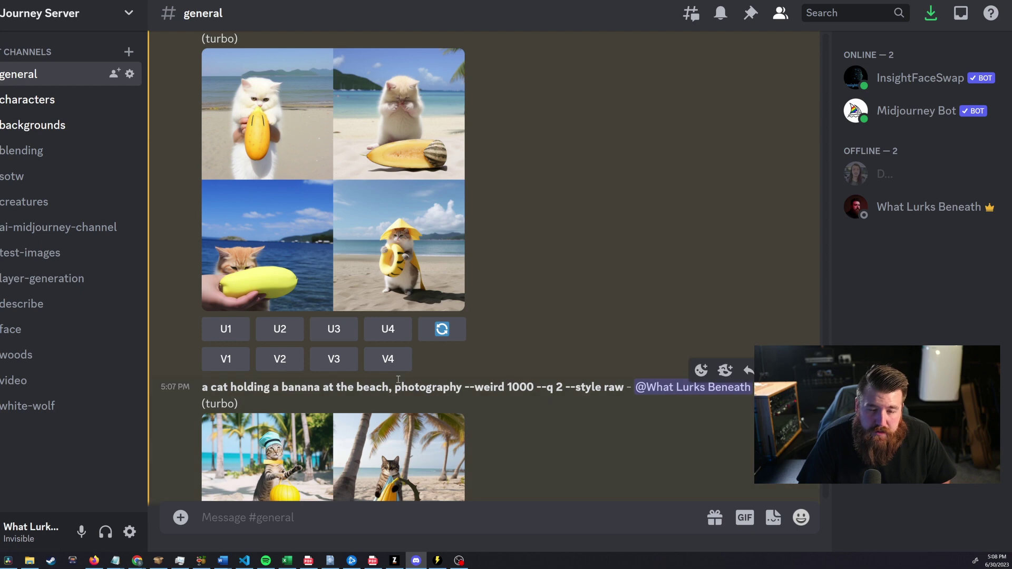
pyautogui.scroll(-5, 397, 380)
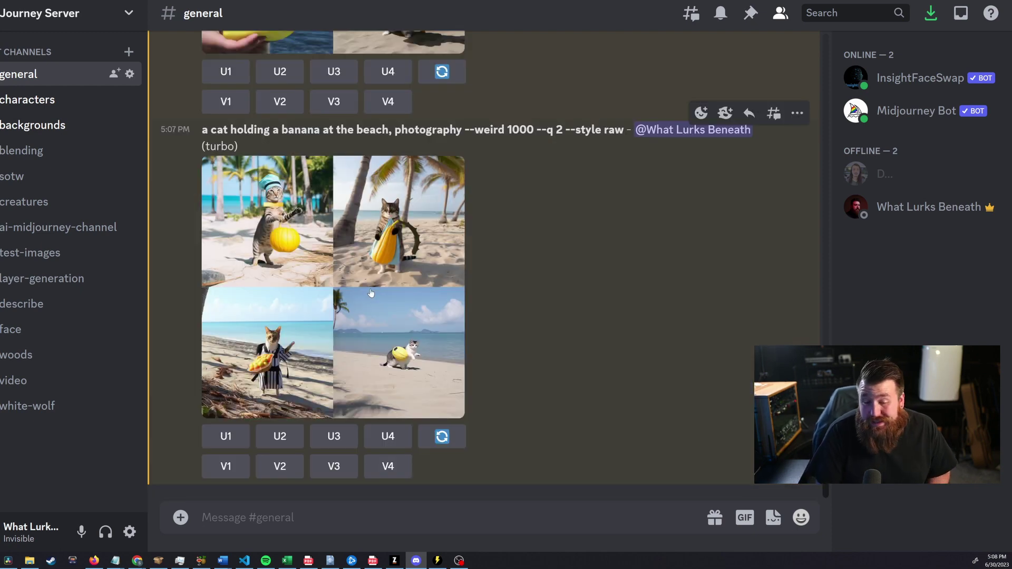
# Step: Submit the /imagine prompt 'old italian man, photography'
pyautogui.write('/imagine')
pyautogui.press('Tab')
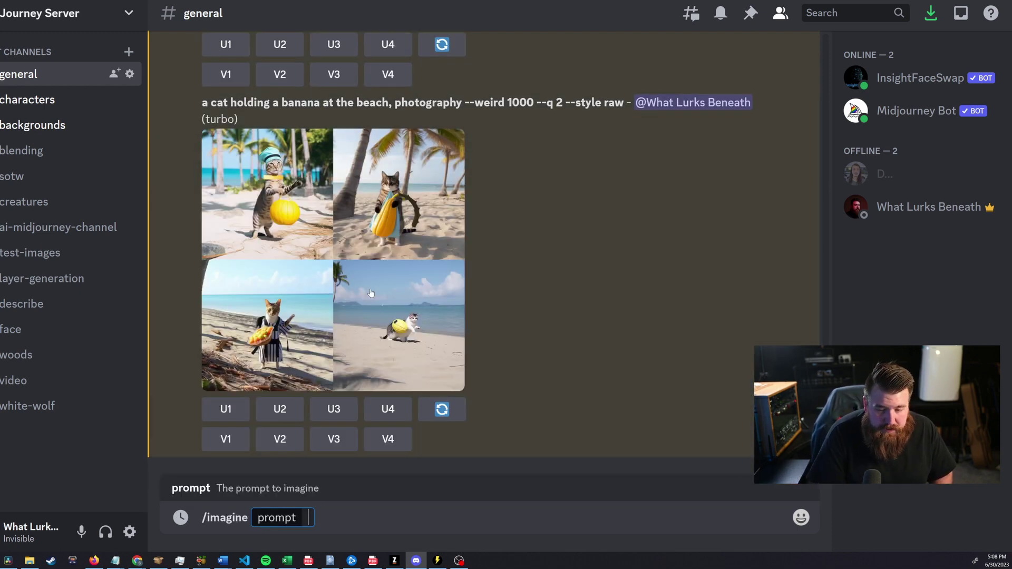
pyautogui.write('old italian man,')
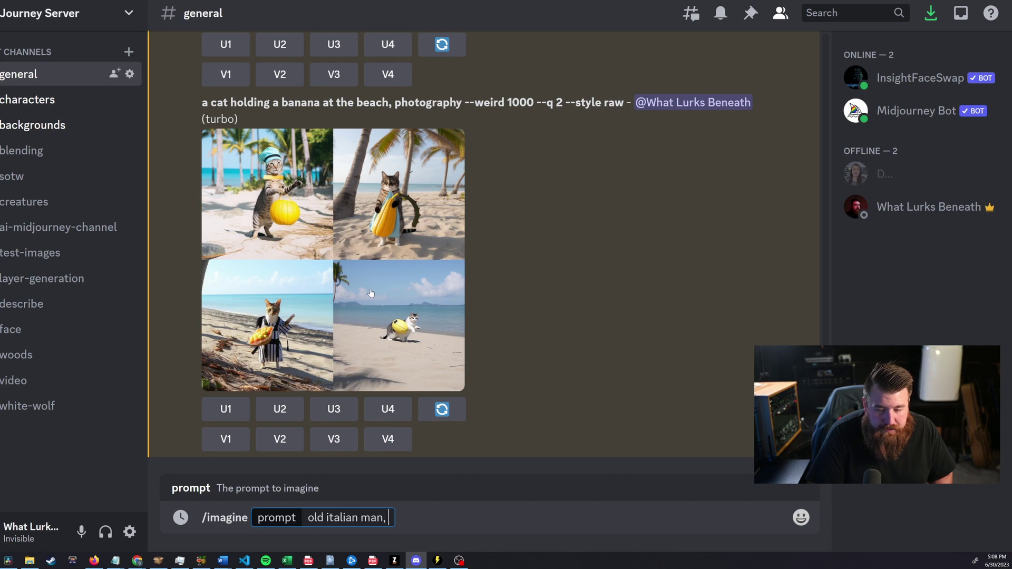
pyautogui.write(' photography,')
pyautogui.press('Return')
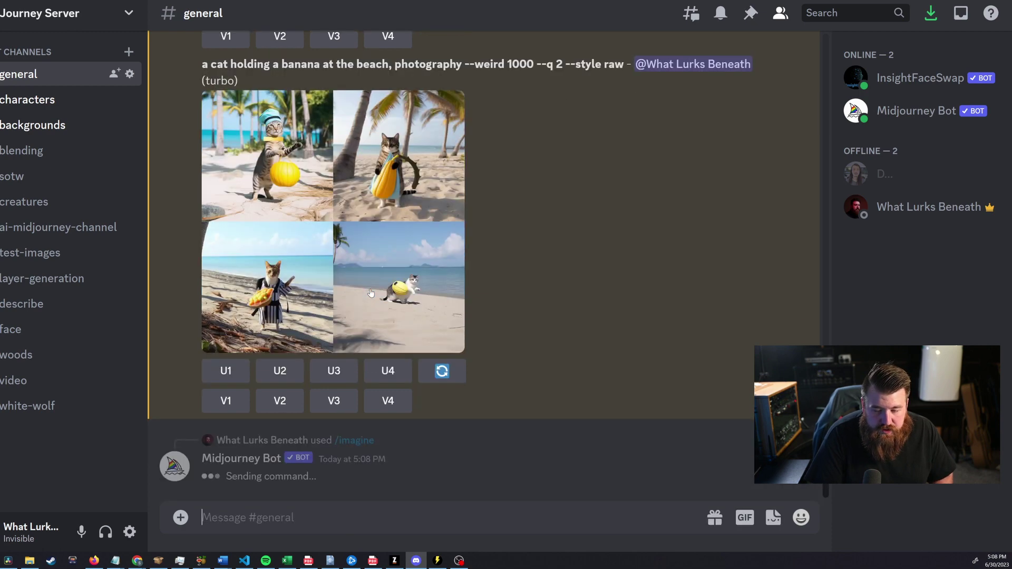
# Step: Type a new /imagine prompt 'old italian man, photography --weird 1500'
pyautogui.write('/imagine')
pyautogui.press('Tab')
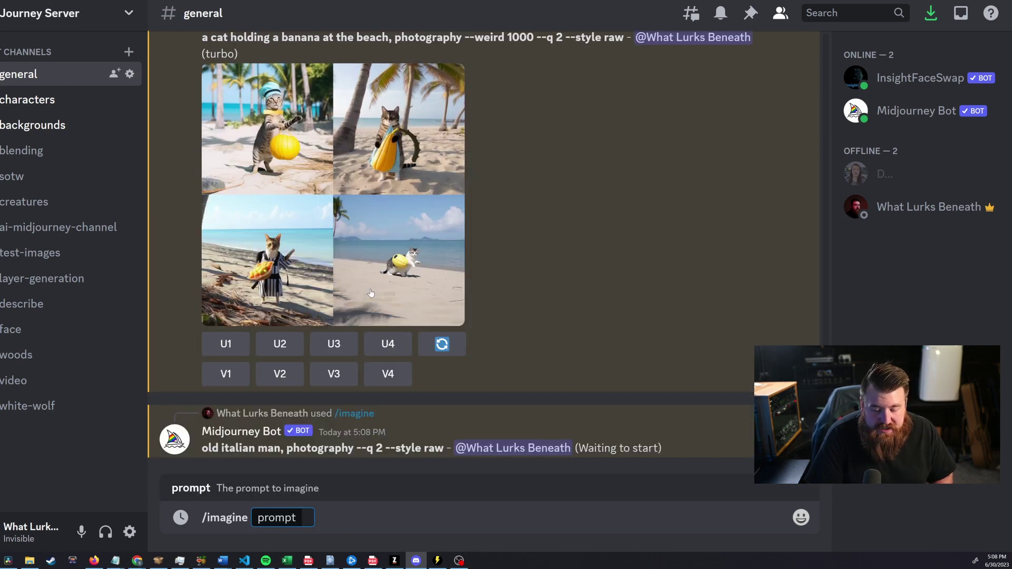
pyautogui.write('old ita')
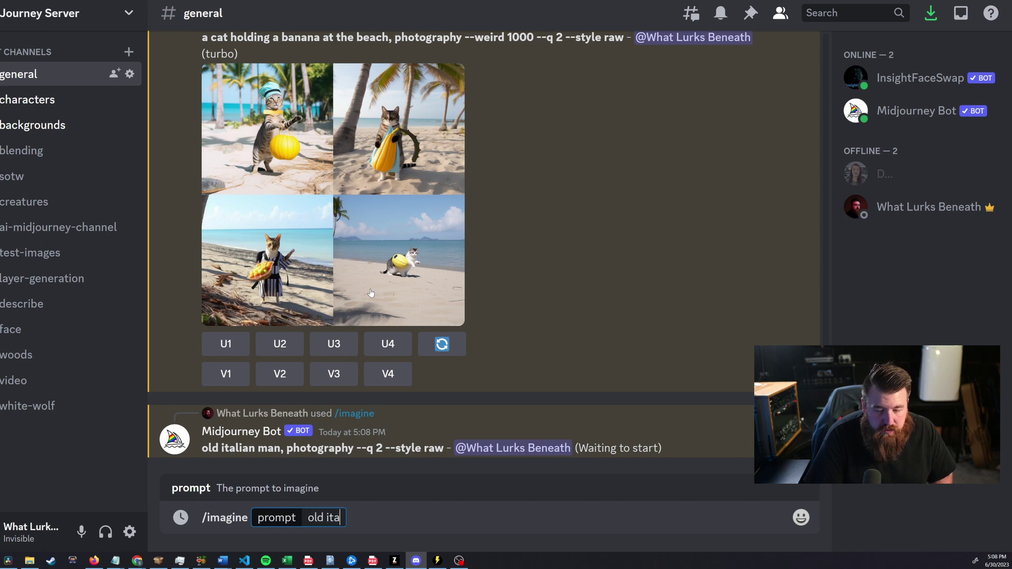
pyautogui.write('lian man, photog')
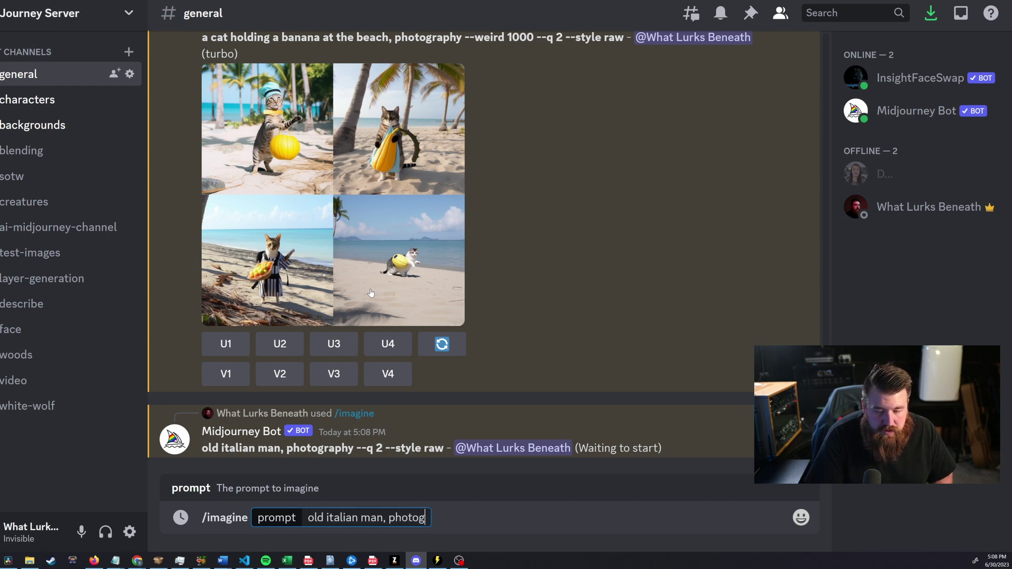
pyautogui.write('raphy --weird ')
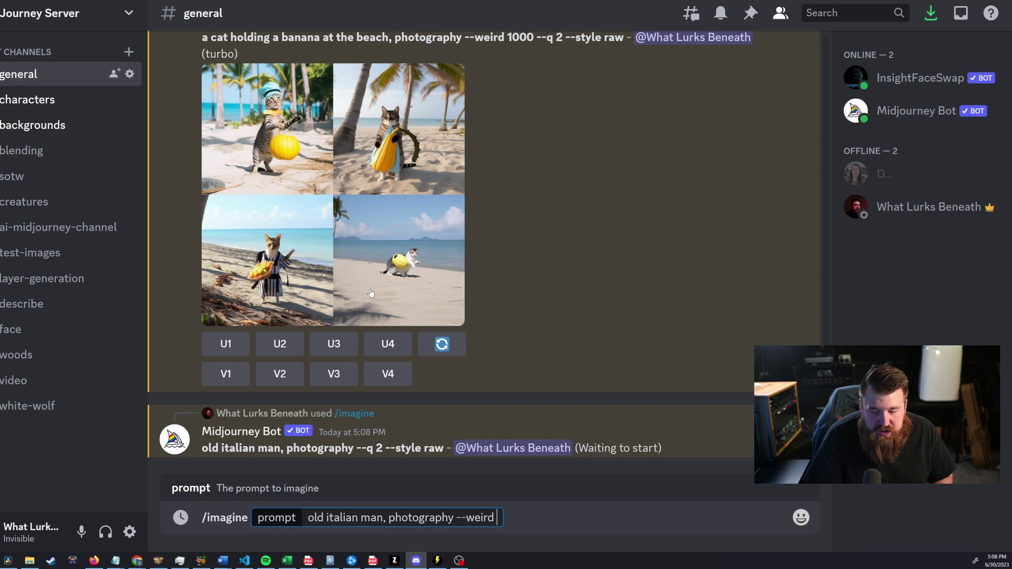
pyautogui.write('1500')
# Step: Send the old italian man --weird 1500 prompt and scroll to its finished grid
pyautogui.press('Return')
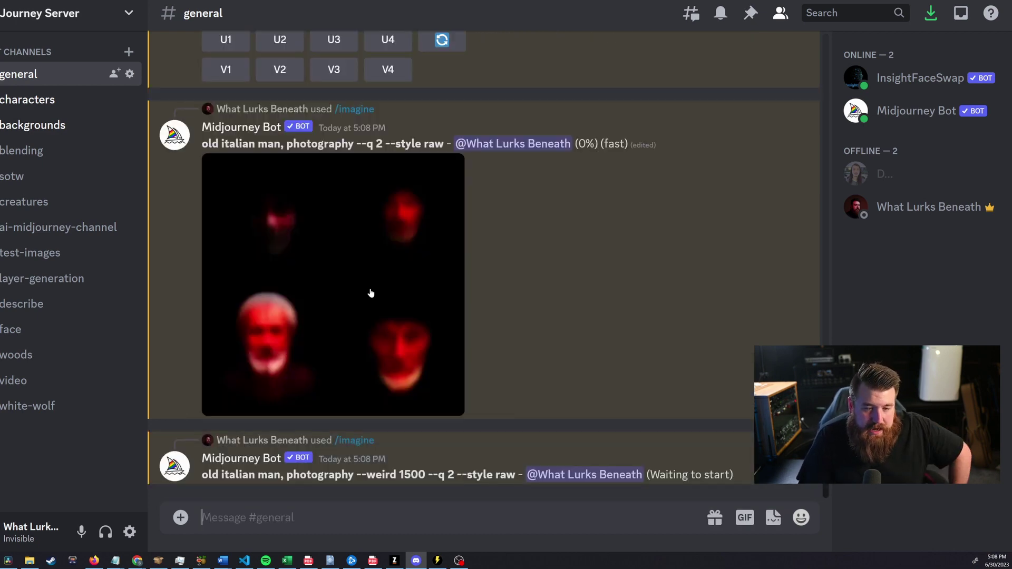
pyautogui.scroll(2, 369, 295)
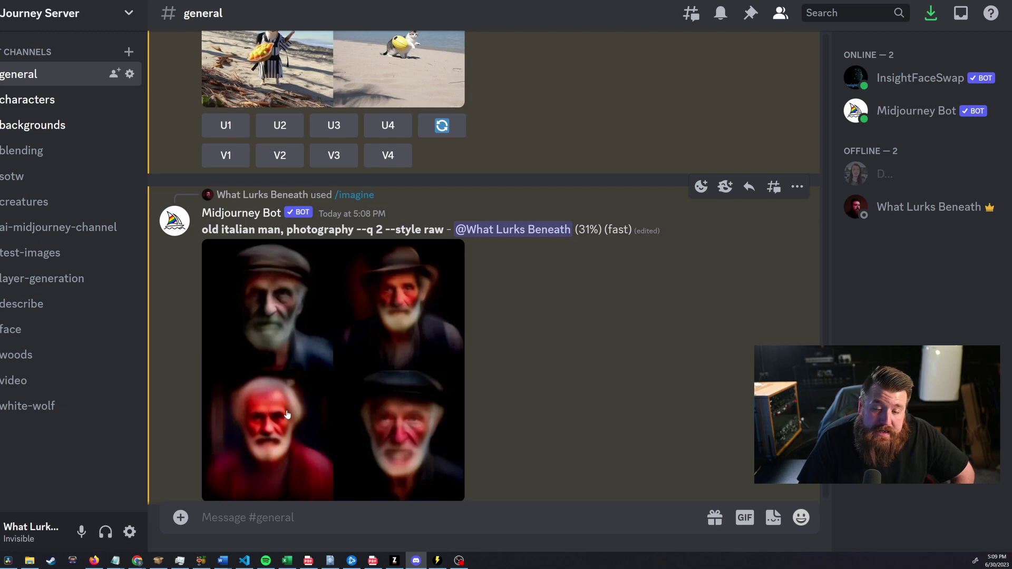
pyautogui.scroll(2, 290, 410)
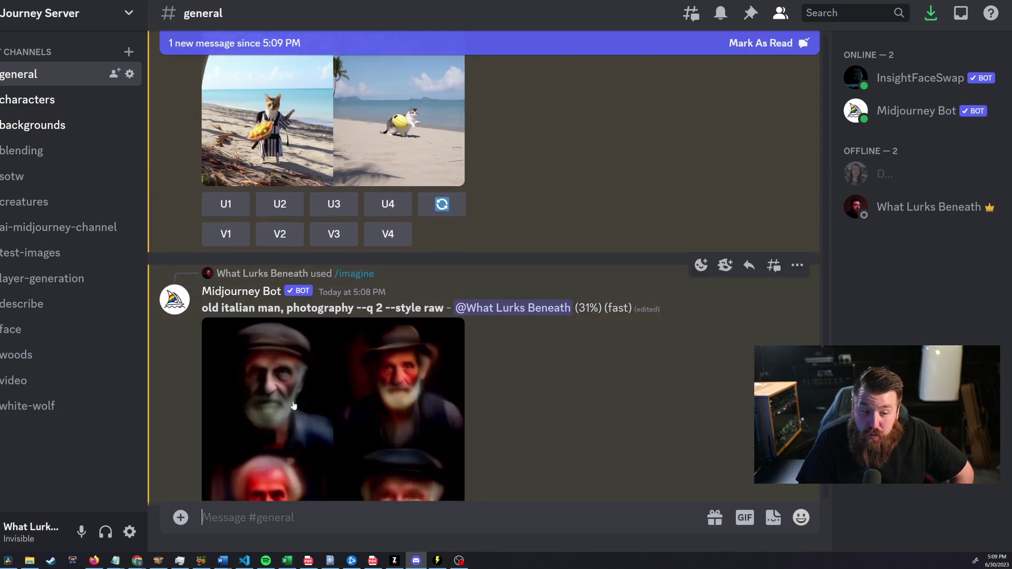
pyautogui.scroll(-2, 294, 404)
pyautogui.scroll(-4, 293, 402)
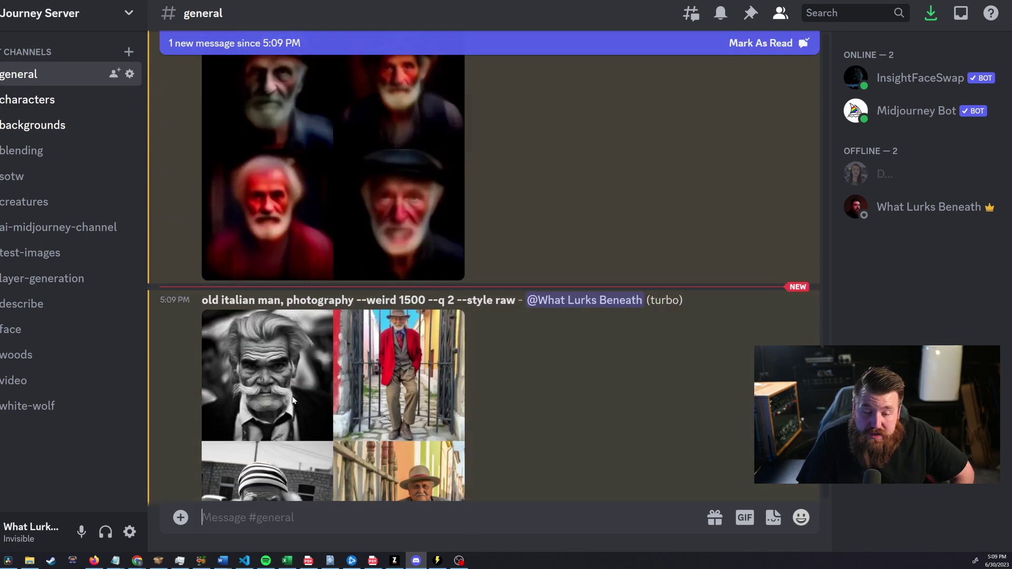
pyautogui.scroll(-3, 388, 207)
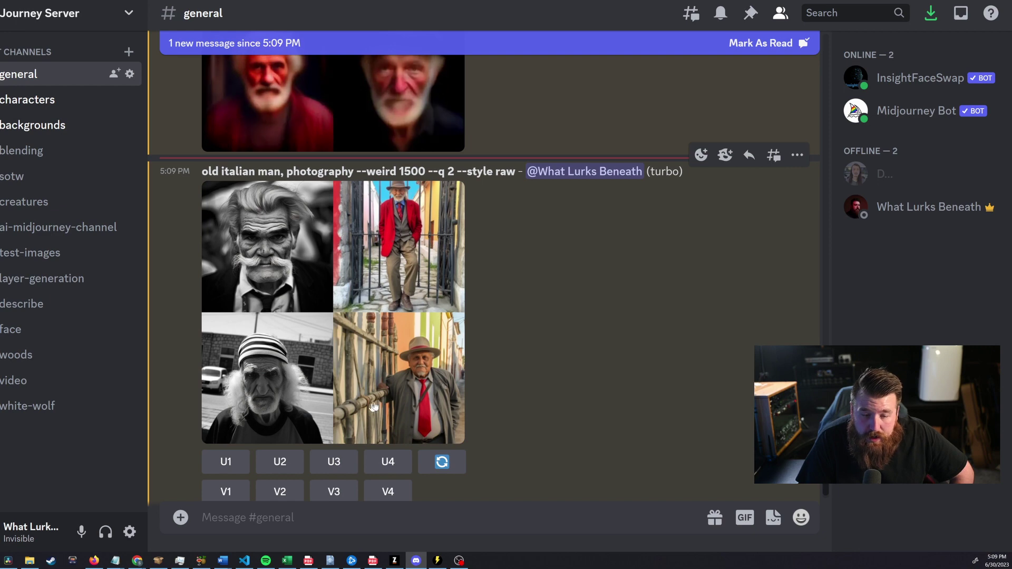
pyautogui.click(259, 376)
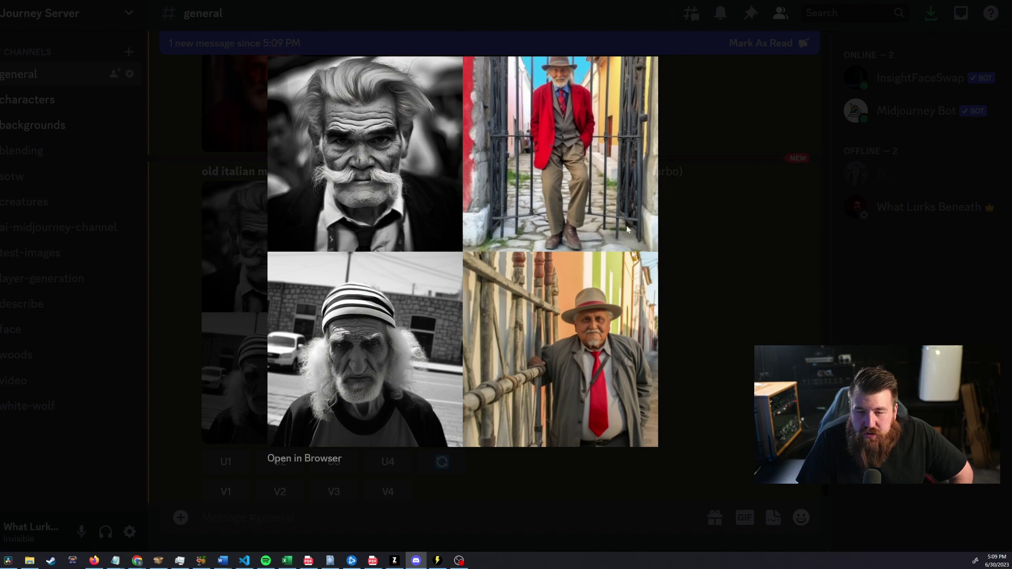
pyautogui.click(722, 308)
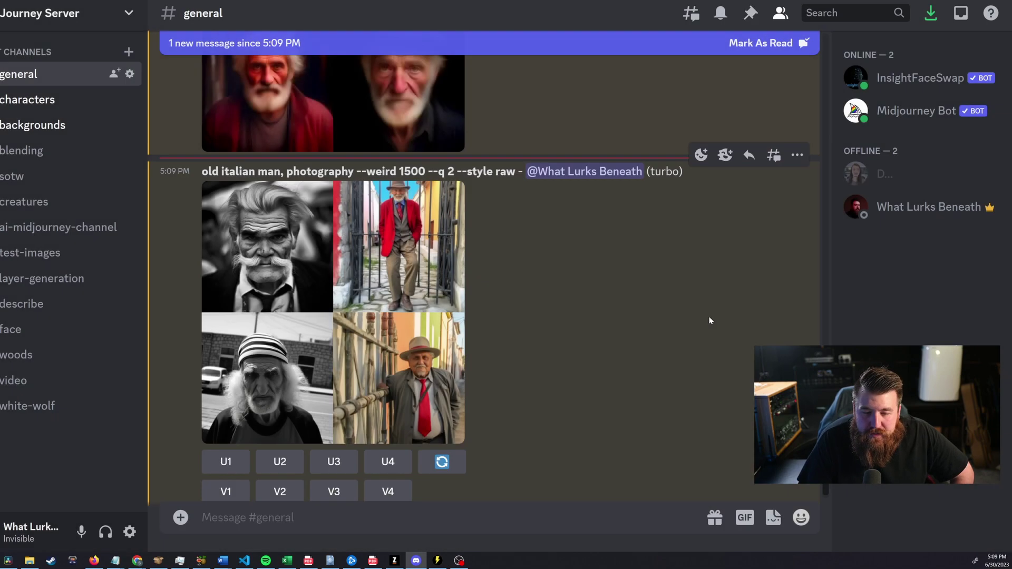
# Step: Scroll between the --weird 1500 and plain --q 2 --style raw old Italian man grids
pyautogui.scroll(4, 424, 371)
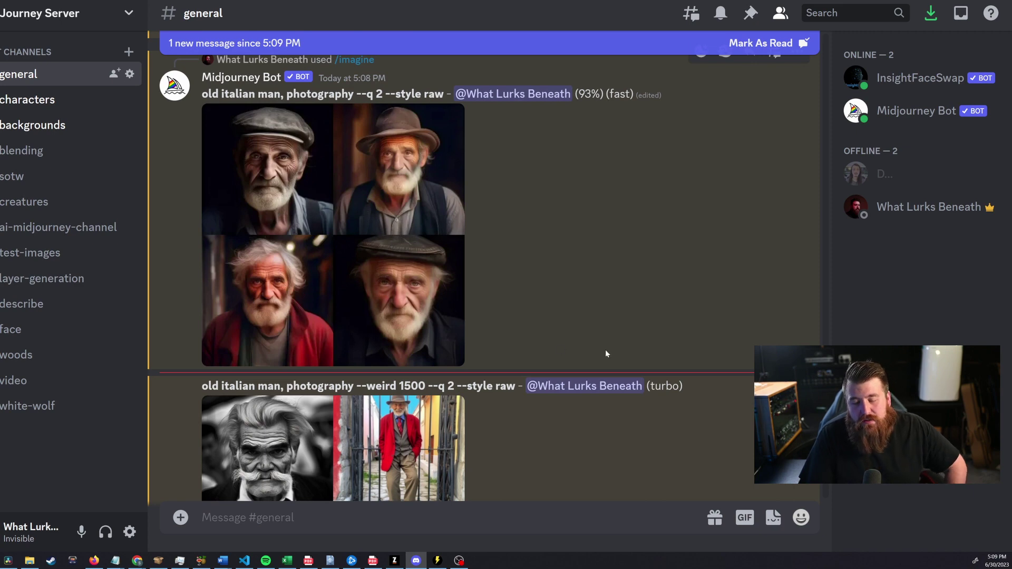
pyautogui.scroll(-3, 605, 354)
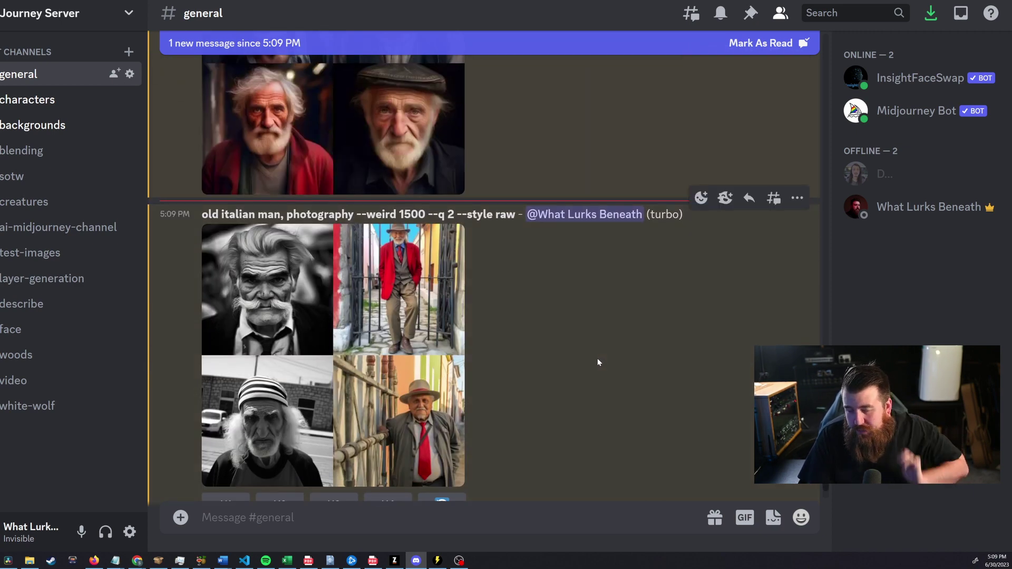
pyautogui.scroll(1, 599, 358)
pyautogui.scroll(2, 596, 359)
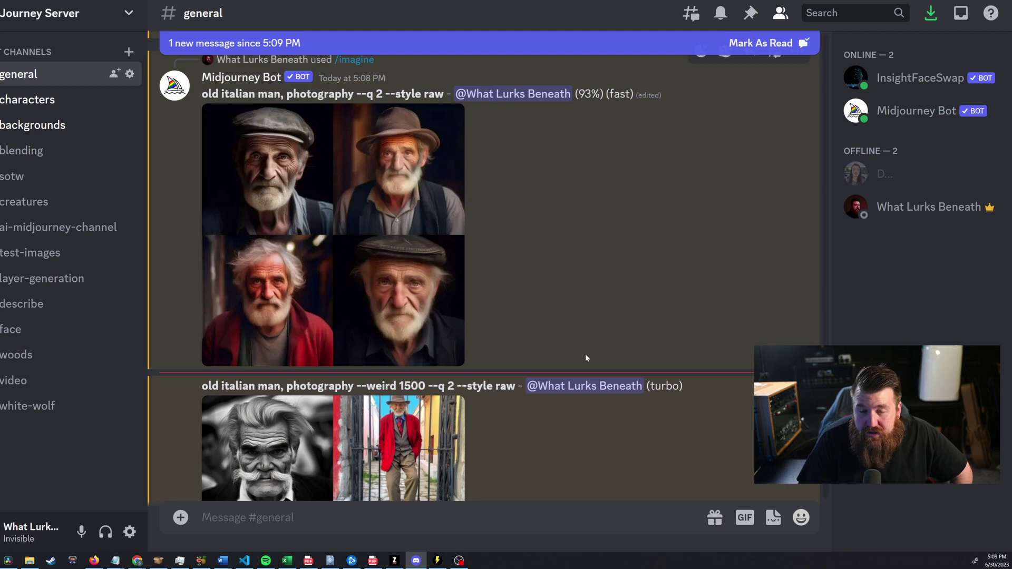
pyautogui.scroll(2, 574, 349)
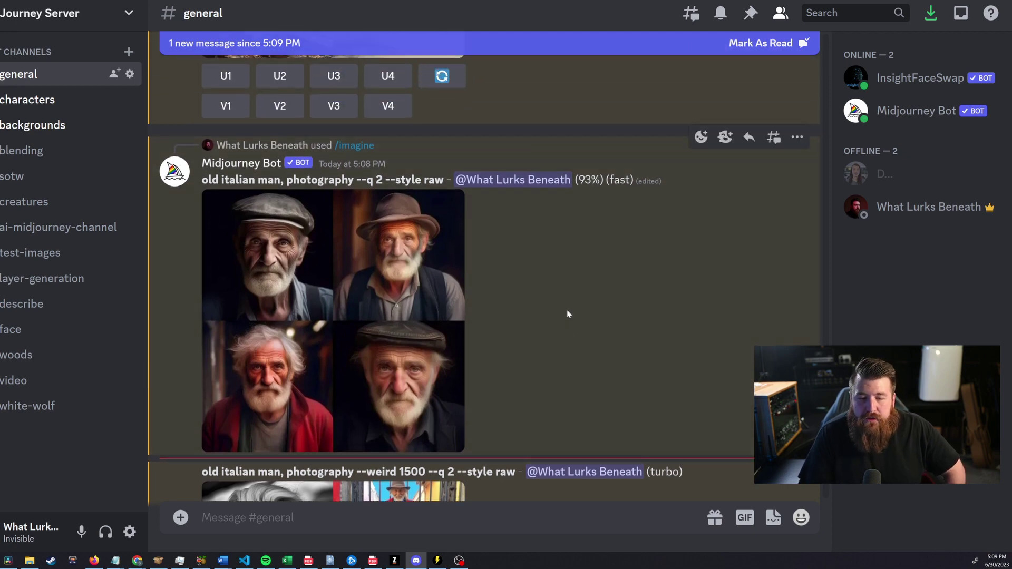
pyautogui.scroll(-1, 565, 313)
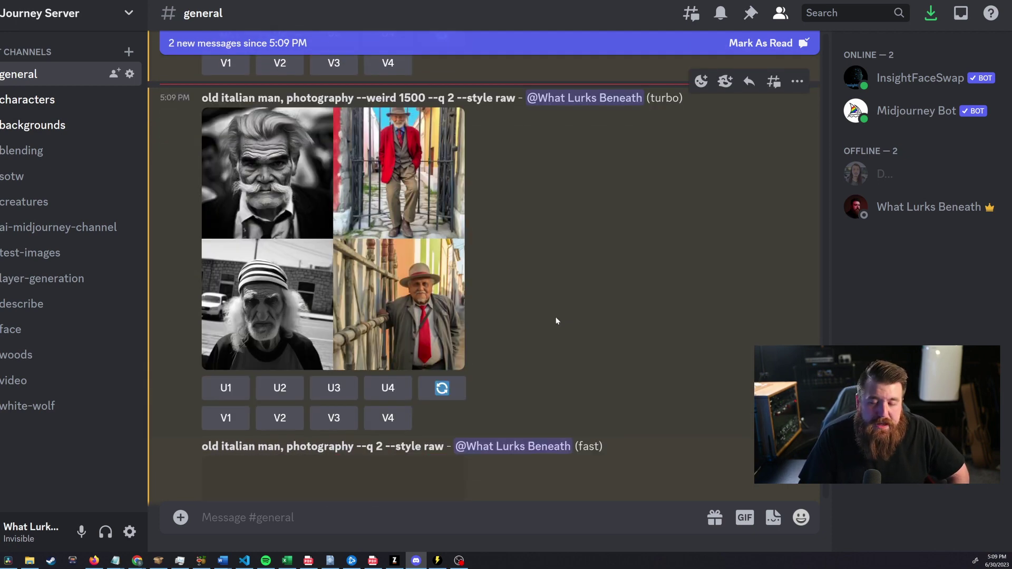
pyautogui.scroll(10, 527, 318)
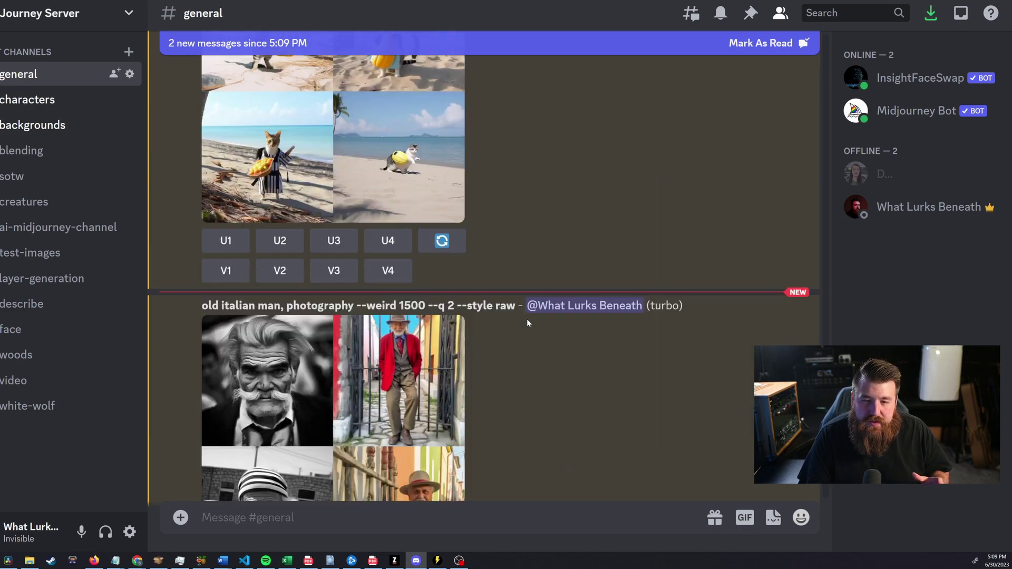
pyautogui.scroll(-8, 527, 319)
pyautogui.scroll(-9, 527, 322)
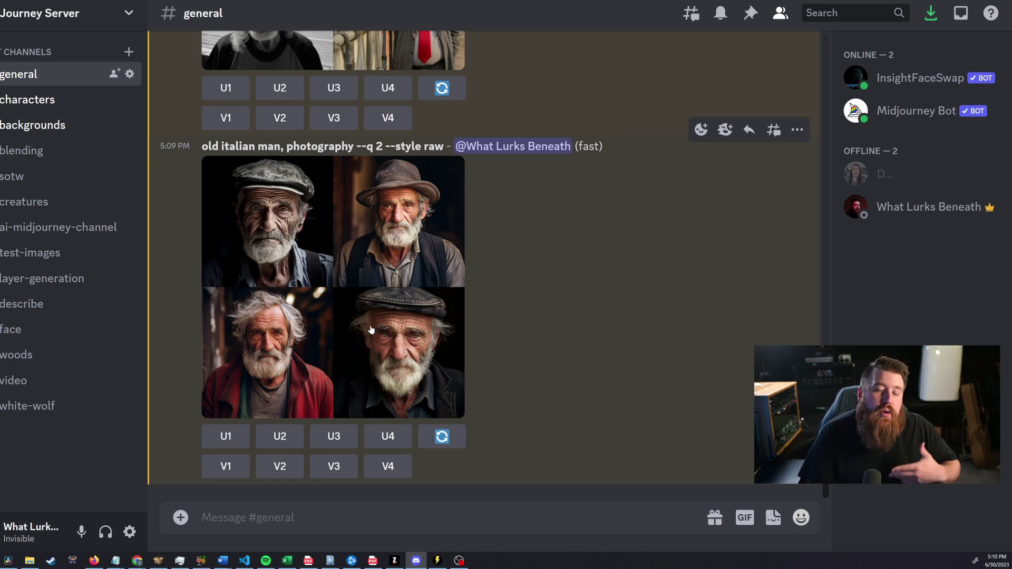
pyautogui.scroll(5, 376, 344)
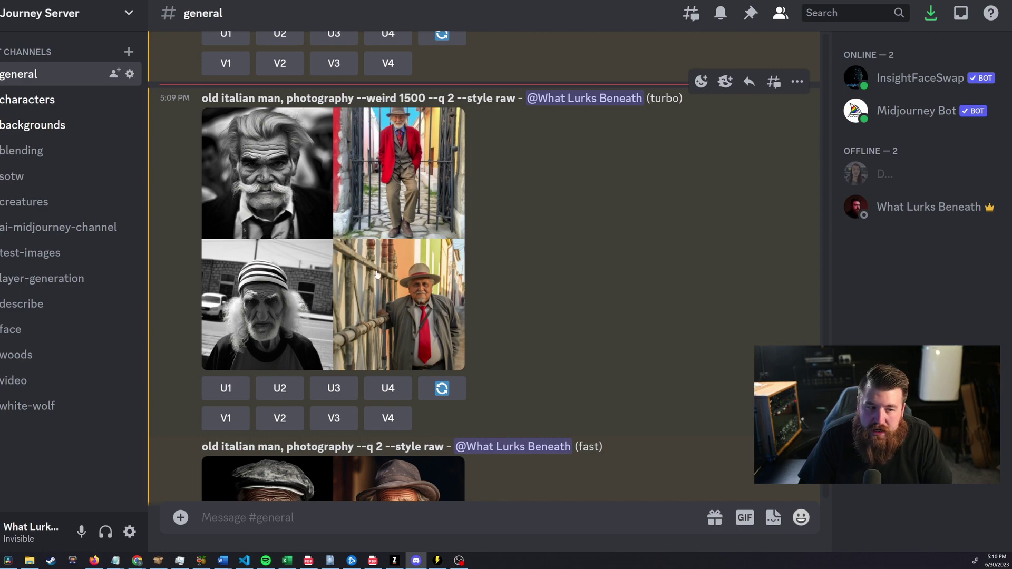
pyautogui.scroll(-5, 377, 274)
pyautogui.scroll(9, 372, 267)
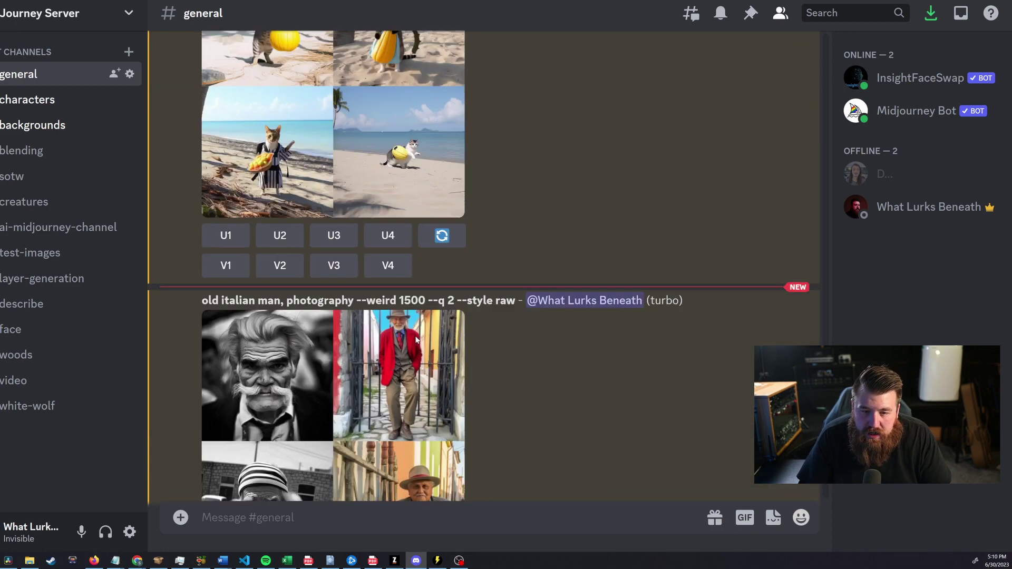
pyautogui.scroll(-10, 430, 338)
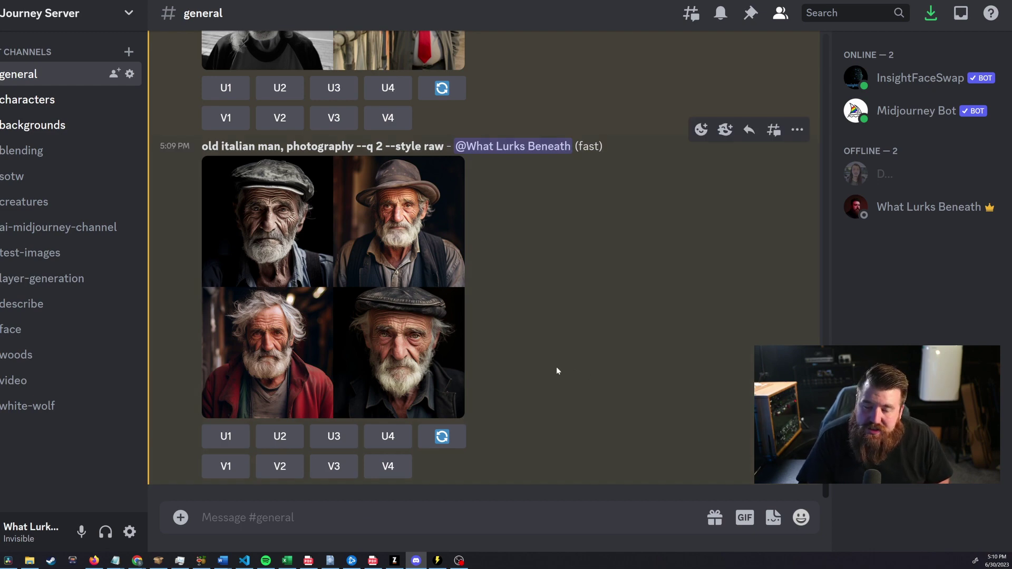
# Step: Submit the /imagine prompt 'a dog jumping over the empire state building, illustration'
pyautogui.write('/')
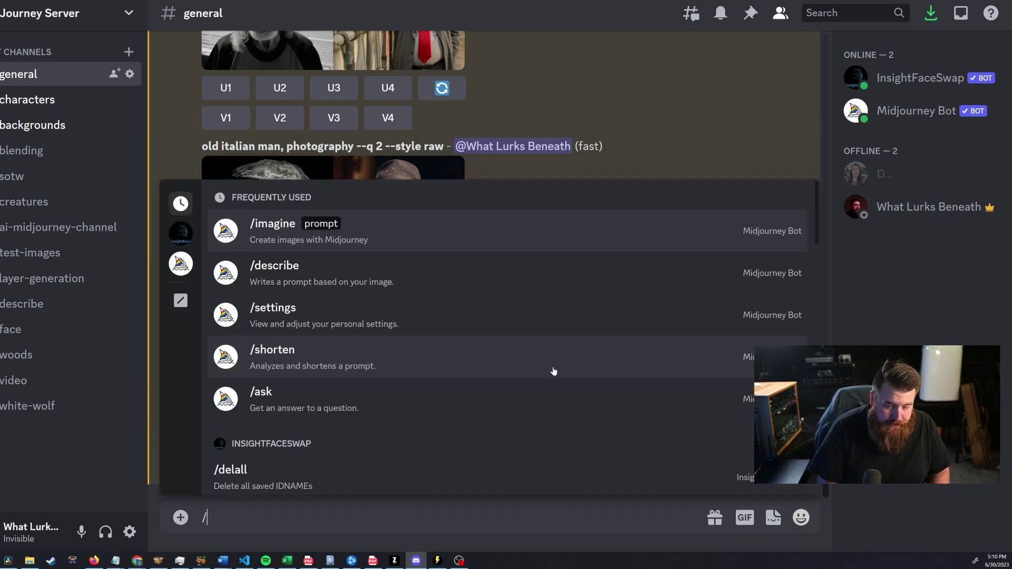
pyautogui.press('Tab')
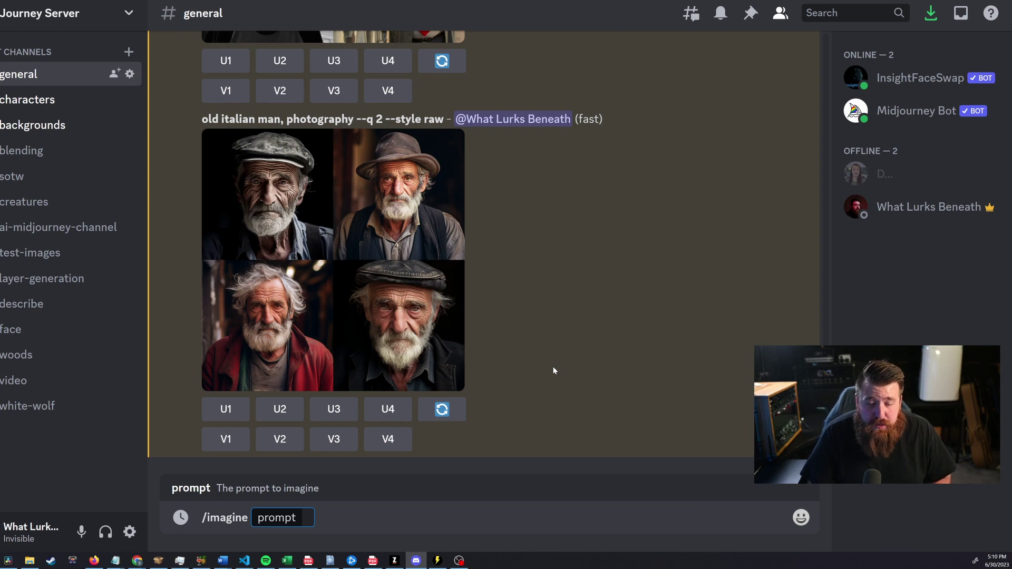
pyautogui.write('a d')
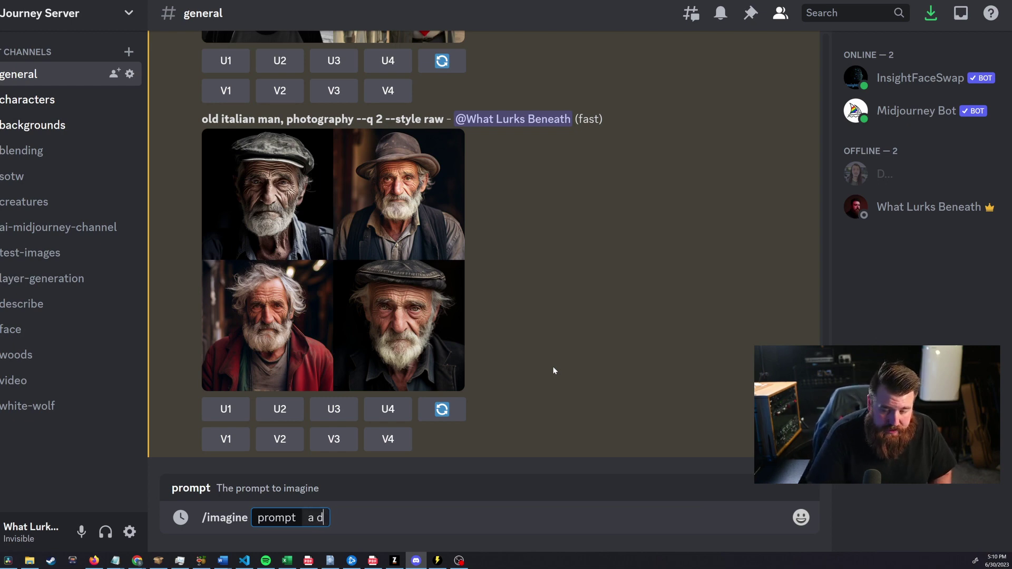
pyautogui.write('og jumping over th')
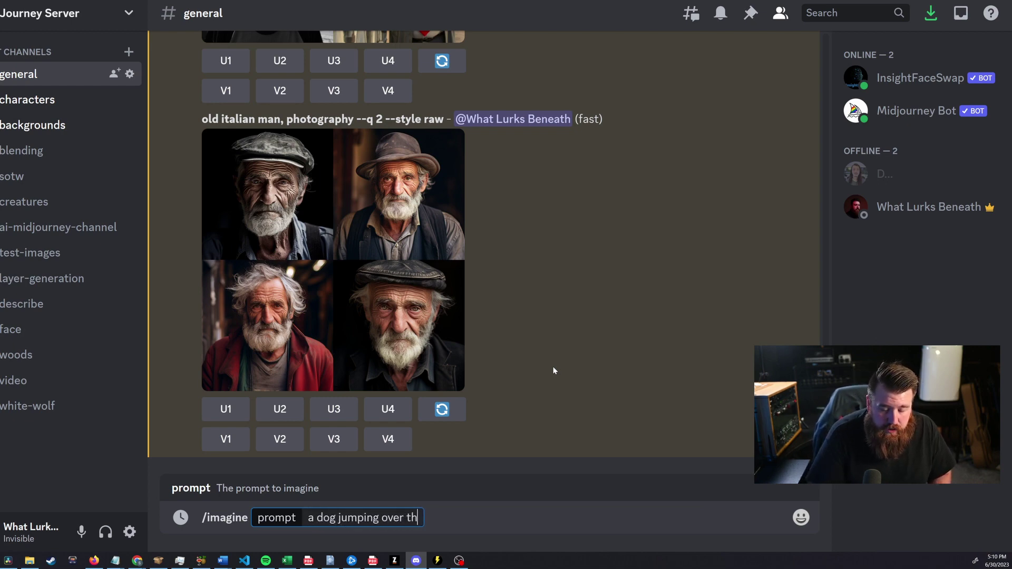
pyautogui.write('e empire state bui')
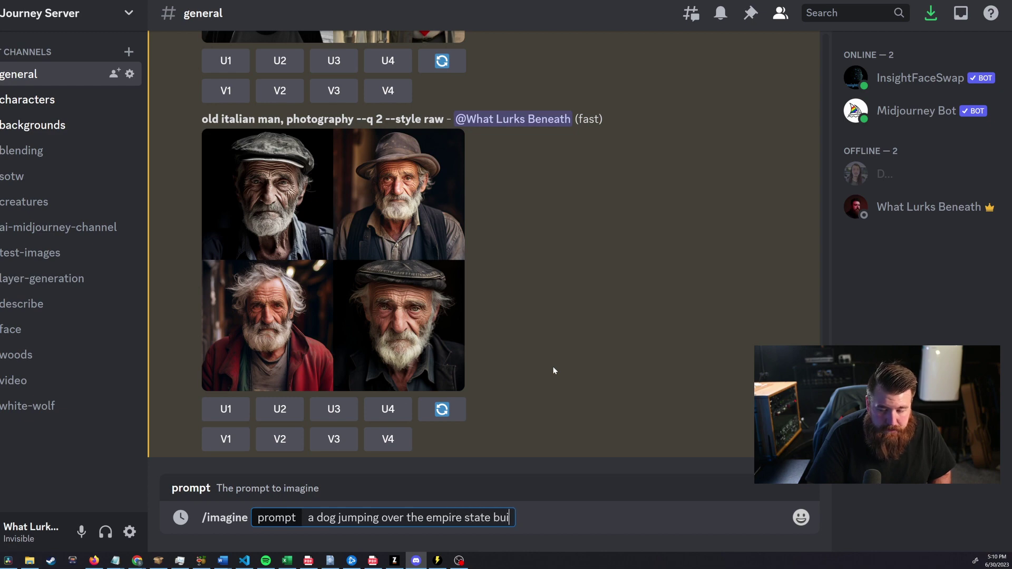
pyautogui.write('lding, illustration')
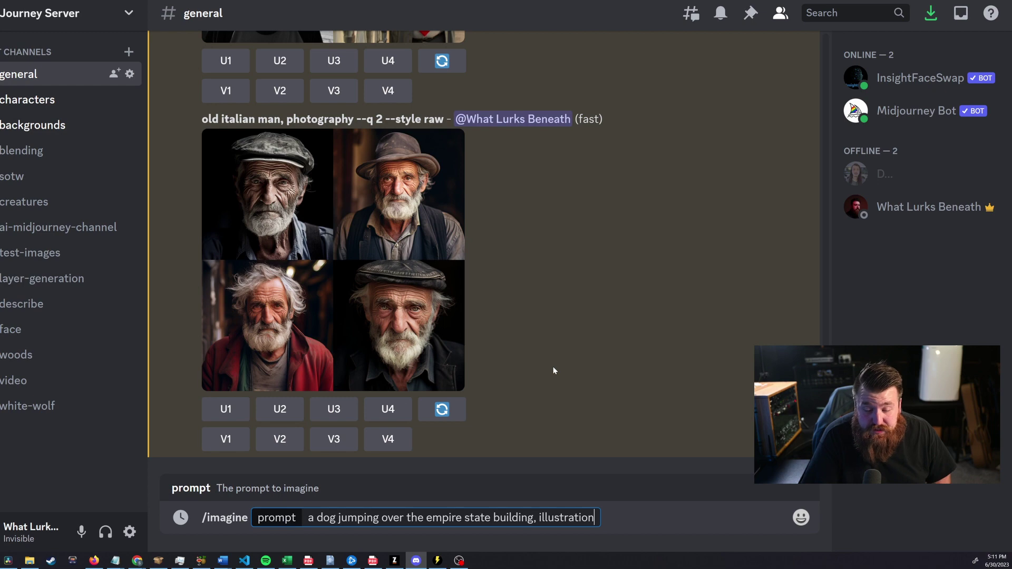
pyautogui.press('Return')
# Step: Type the same dog illustration prompt again with --weird 1000 added
pyautogui.write('/')
pyautogui.press('Return')
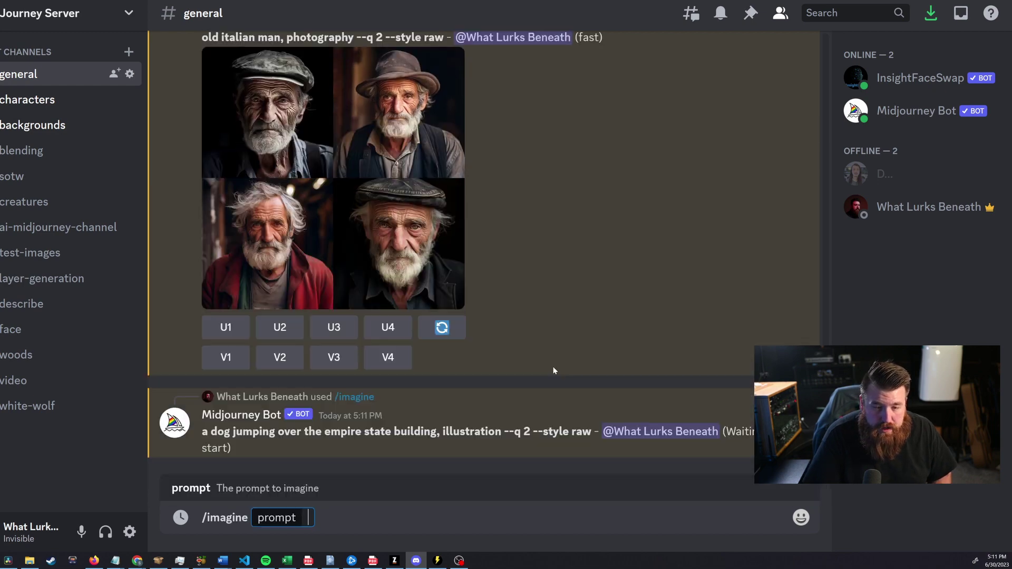
pyautogui.write('a dog jumping')
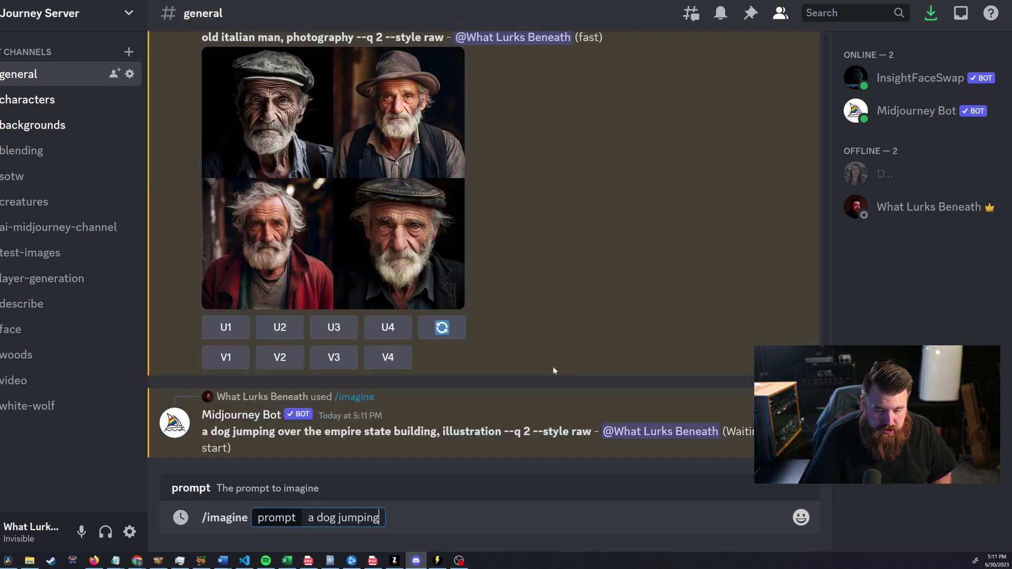
pyautogui.write(' over the empire st')
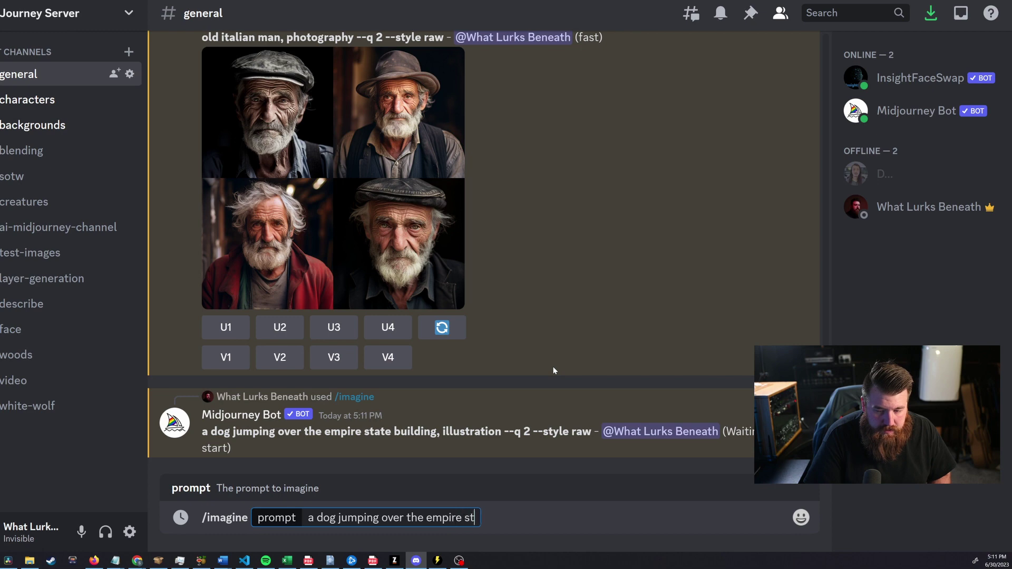
pyautogui.write('ate building, illustration --weird 1000')
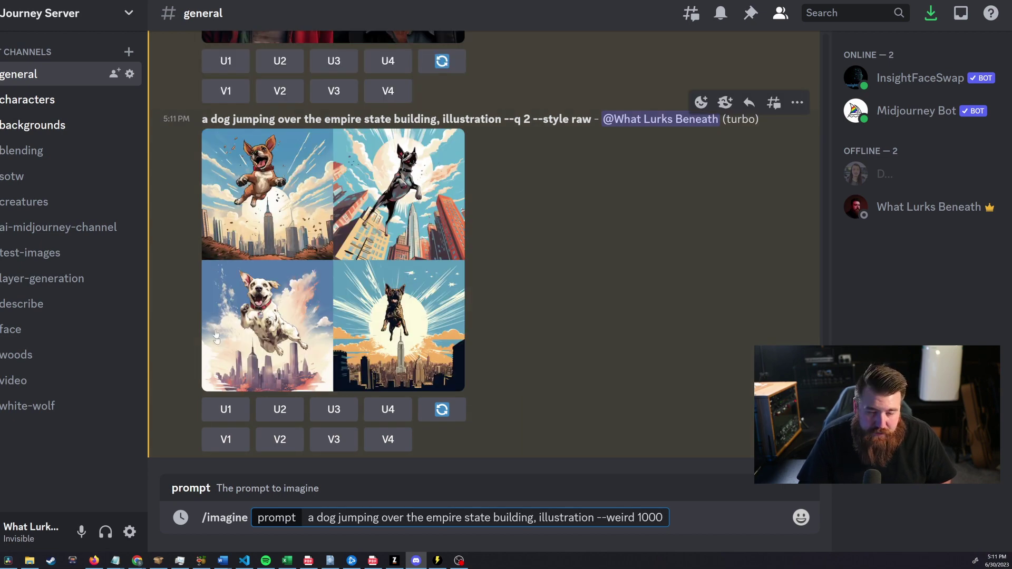
# Step: Send the dog-over-Empire-State-Building prompt with --weird 1000 and view the cartoon-dog grid
pyautogui.press('Return')
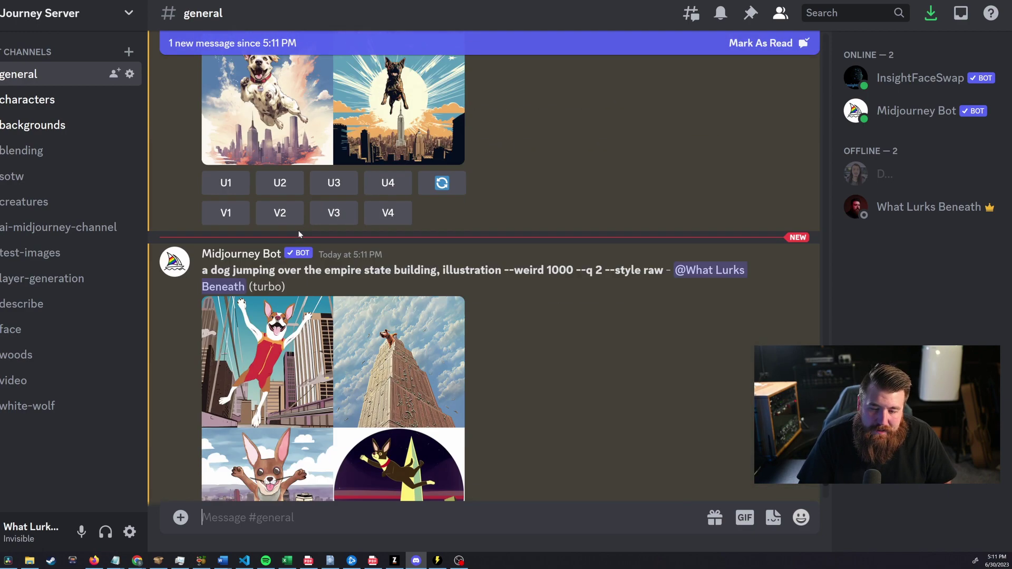
pyautogui.scroll(-3, 299, 234)
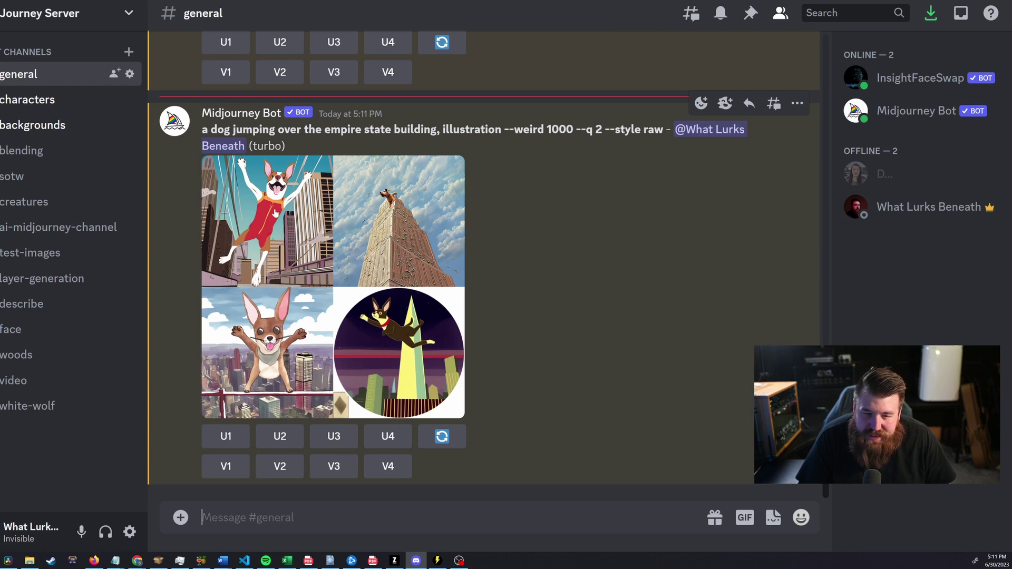
pyautogui.click(406, 237)
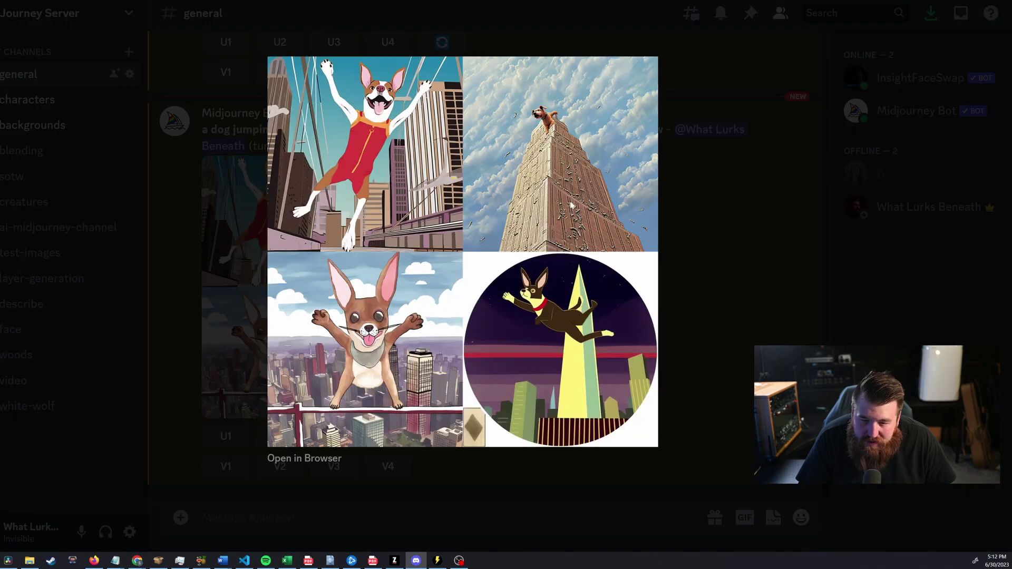
pyautogui.click(715, 270)
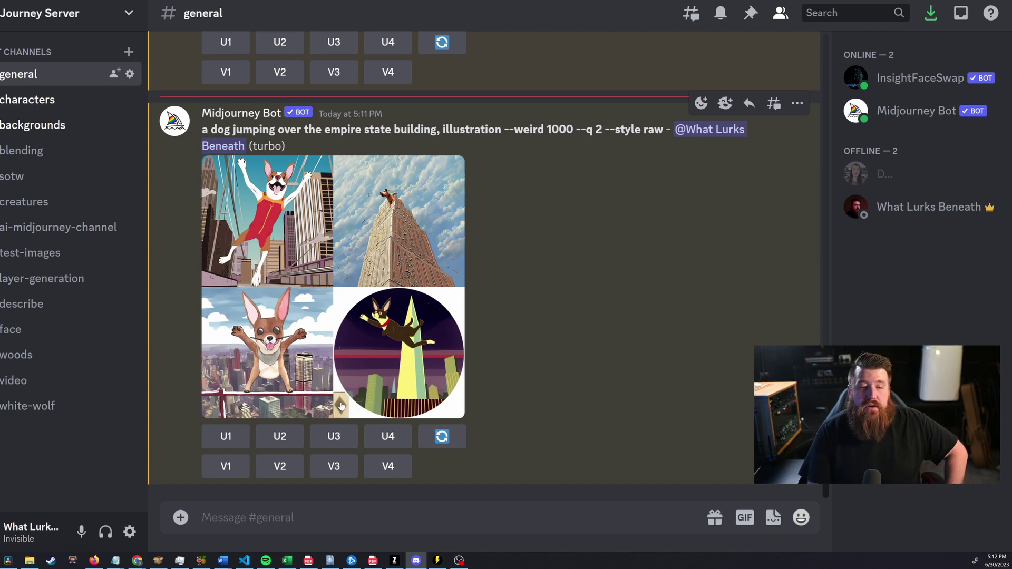
pyautogui.scroll(8, 350, 406)
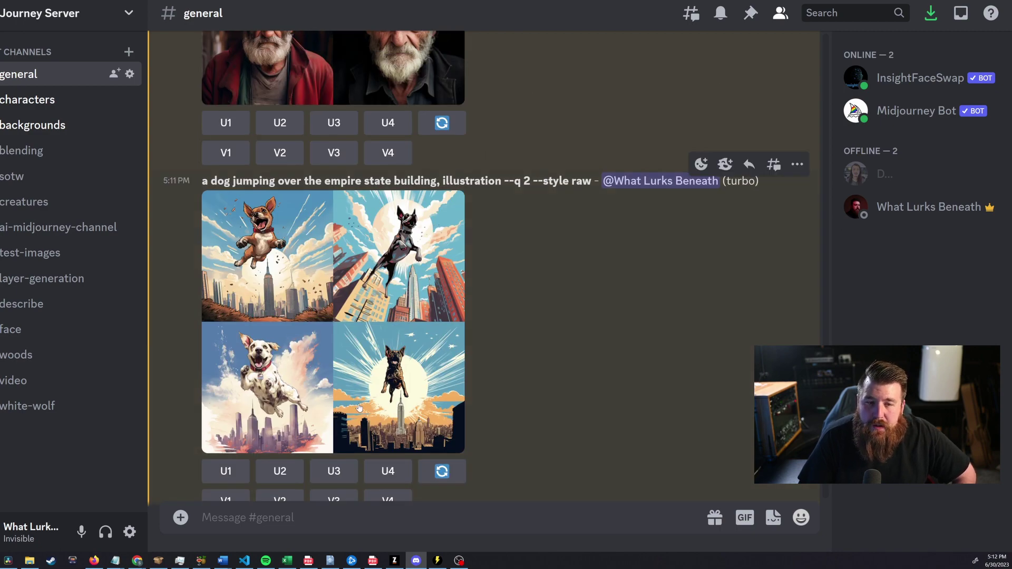
pyautogui.scroll(-8, 359, 405)
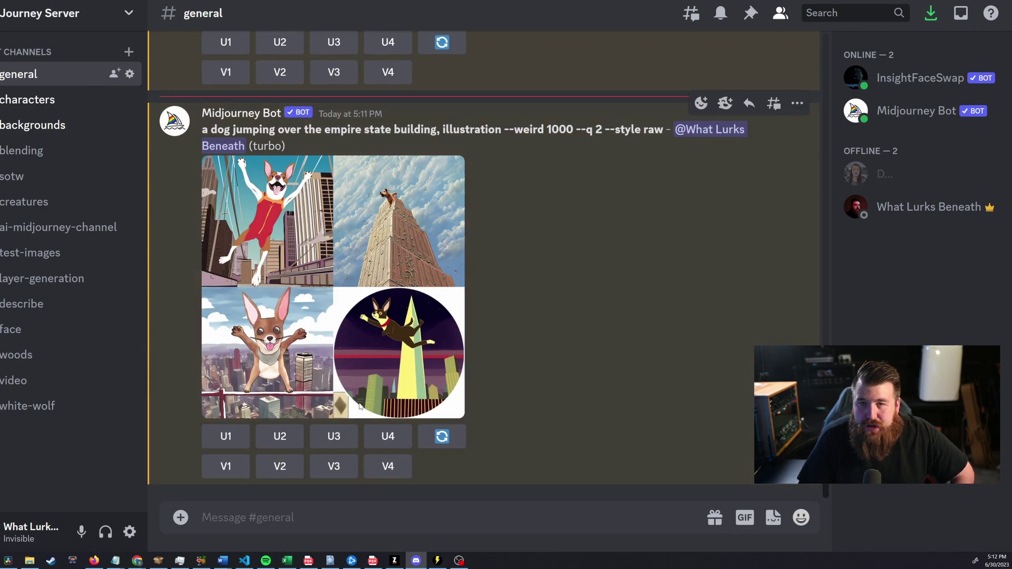